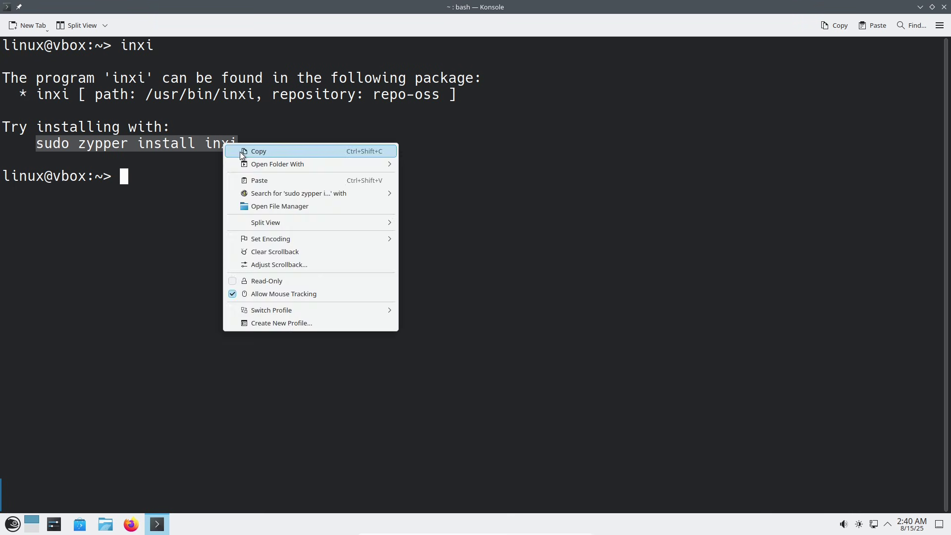
# Install the inxi package with the copied command sudo zypper install inxi, accepting the installation, and clear the terminal.
pyautogui.rightClick(142, 178)
pyautogui.click(161, 214)
pyautogui.press('Return')
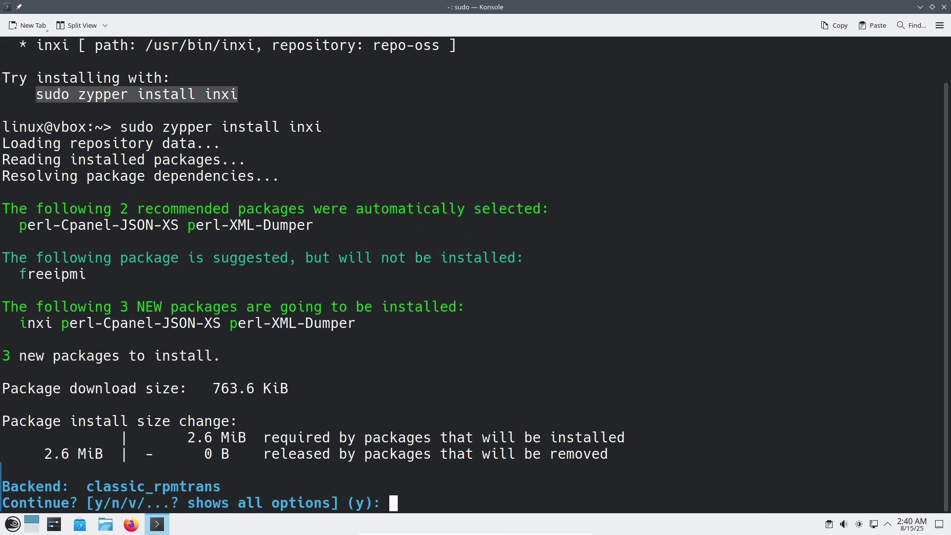
pyautogui.write('y')
pyautogui.press('Return')
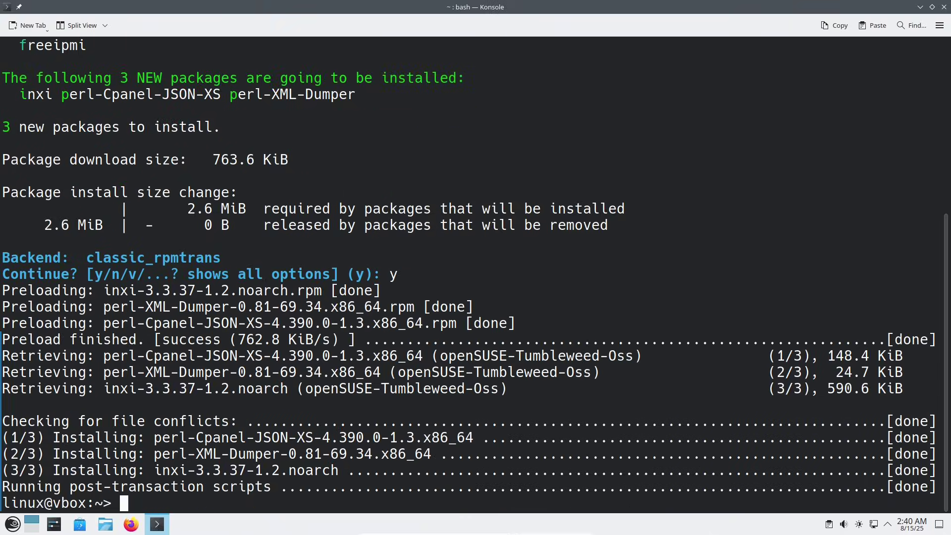
pyautogui.write('clear')
pyautogui.press('Return')
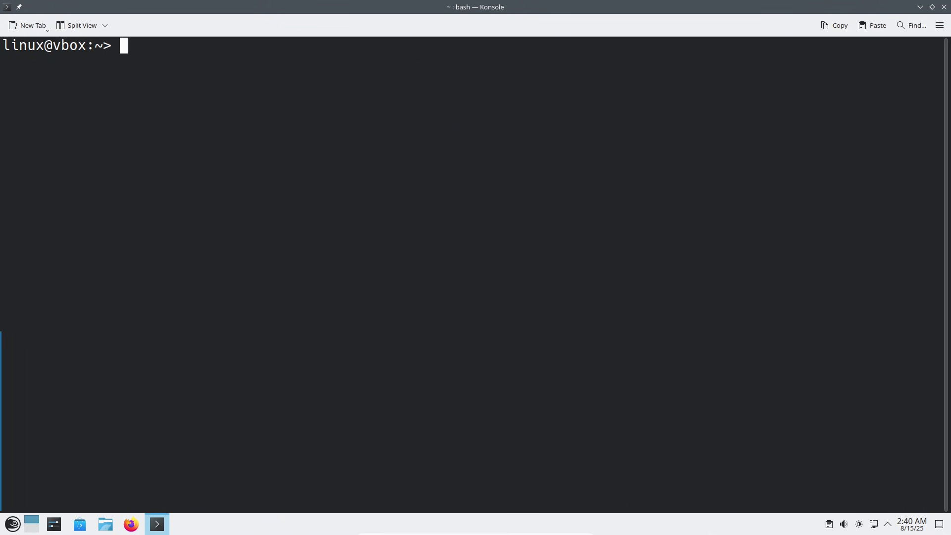
# Display the short system summary with inxi and the basic report with inxi -b.
pyautogui.write('inxi')
pyautogui.press('Return')
pyautogui.write('inxi -b')
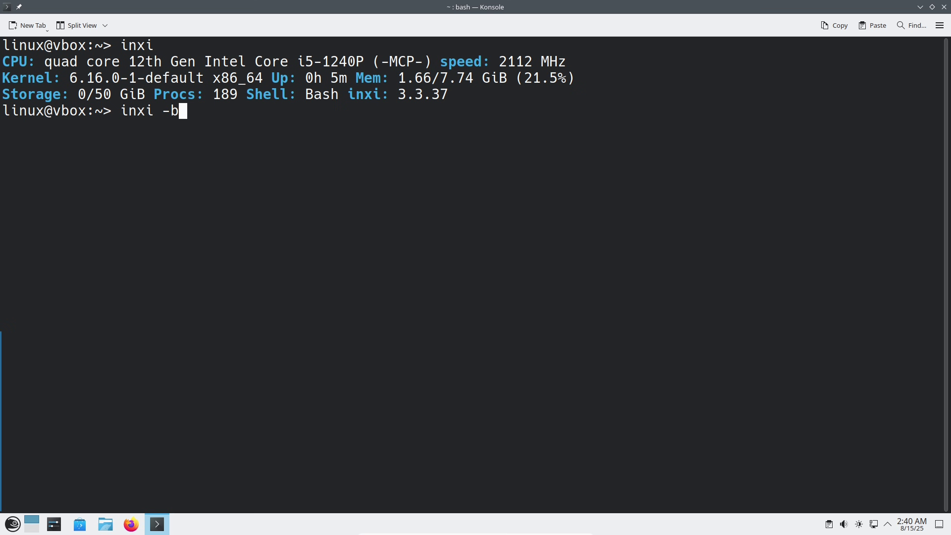
pyautogui.press('Return')
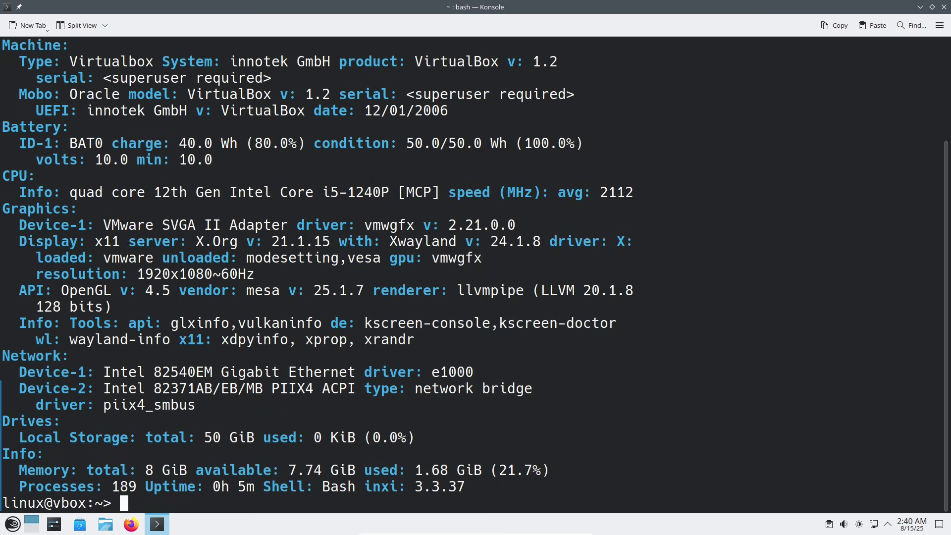
# Display the full system report with inxi -F and the graphics details with inxi -G.
pyautogui.write('inxi -F')
pyautogui.press('Return')
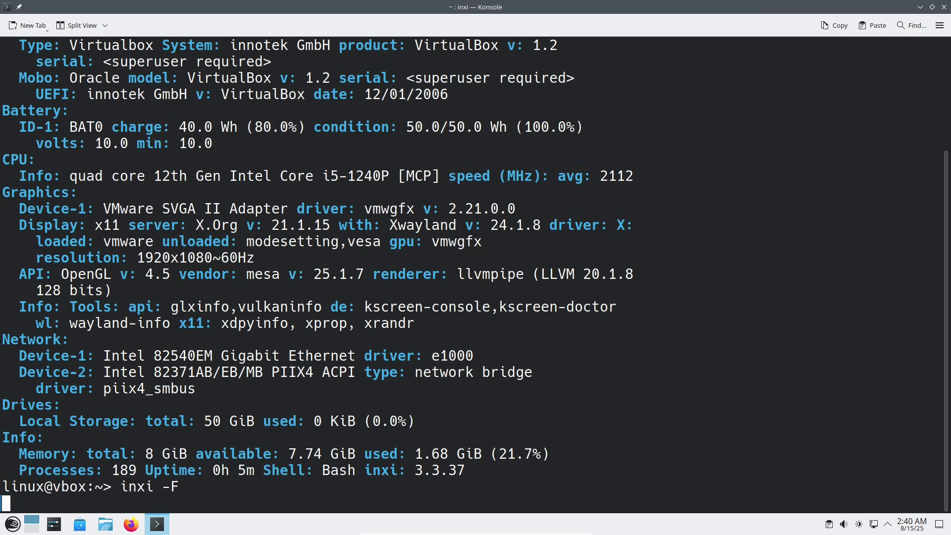
pyautogui.write('inx')
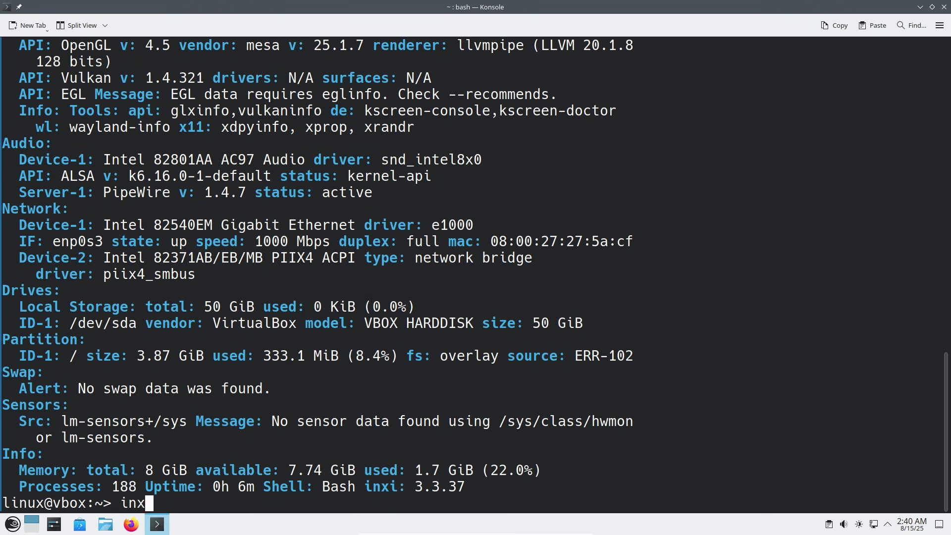
pyautogui.write('i -G')
pyautogui.press('Return')
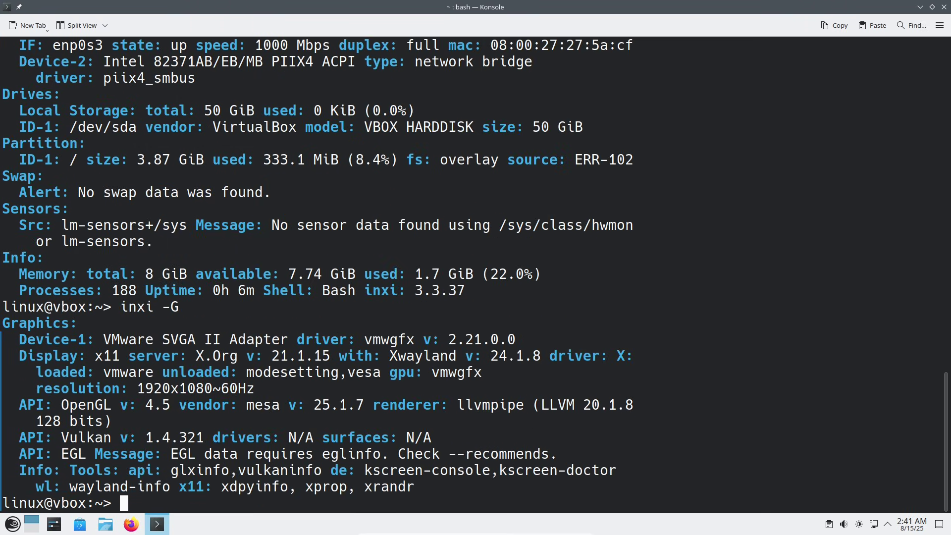
# Check the installed Python version with python3 --version and clear the terminal.
pyautogui.write('python')
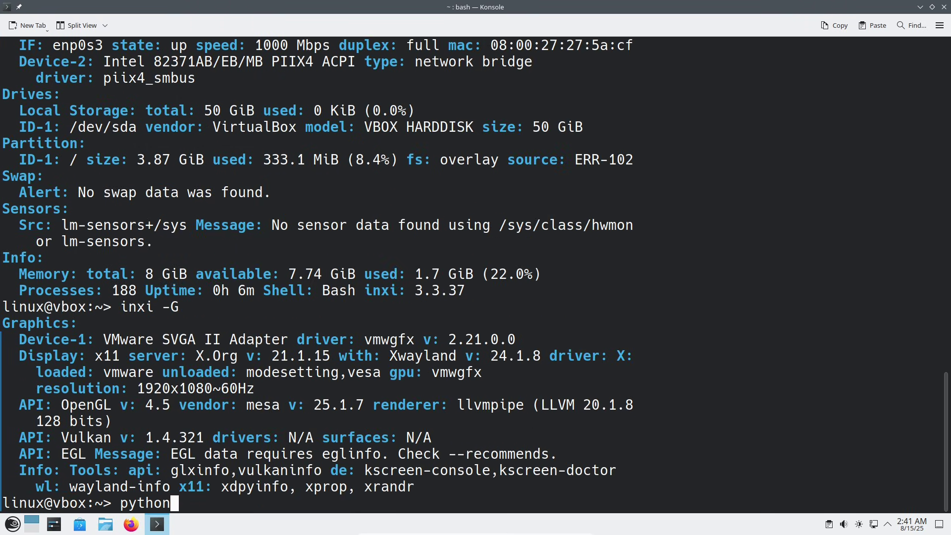
pyautogui.write('3 --version')
pyautogui.press('Return')
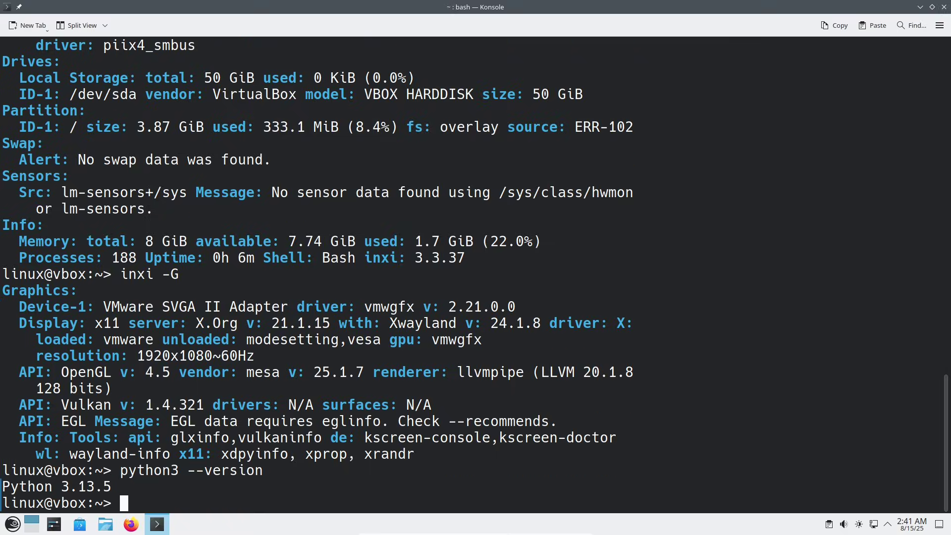
pyautogui.write('clear')
pyautogui.press('Return')
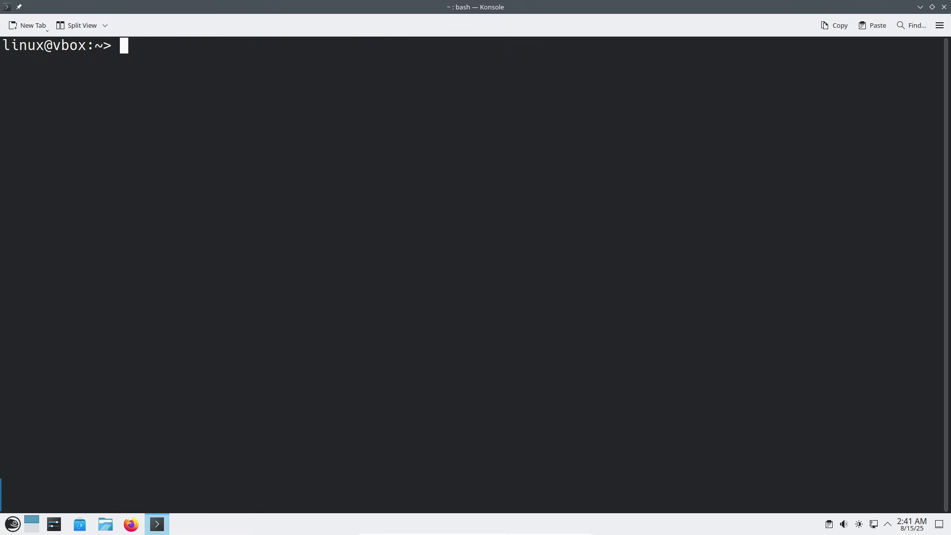
pyautogui.write('exi')
pyautogui.press('BackSpace')
pyautogui.press('BackSpace')
pyautogui.press('BackSpace')
pyautogui.write('suo zypper install ')
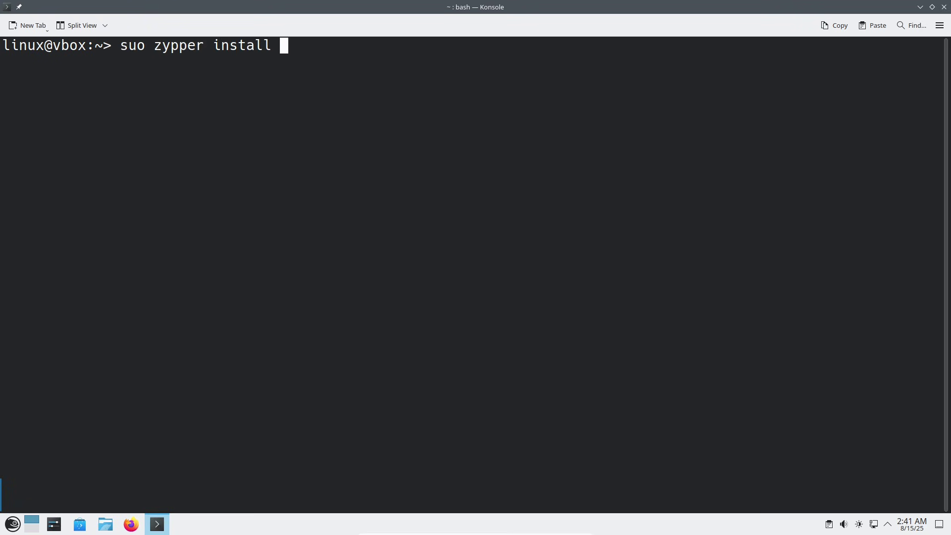
pyautogui.write('htop')
pyautogui.press('Return')
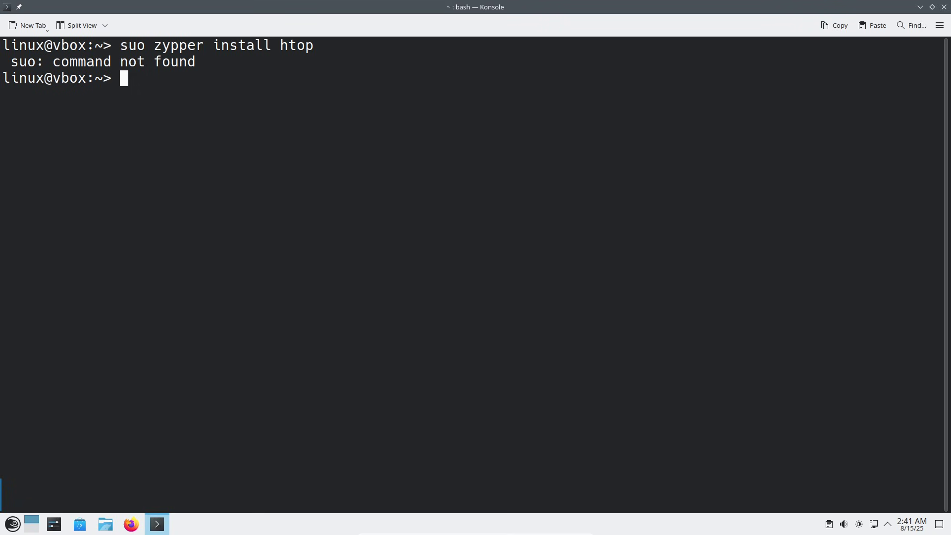
# Install the htop package with sudo zypper install htop and accept the installation.
pyautogui.write('sudo zypper ')
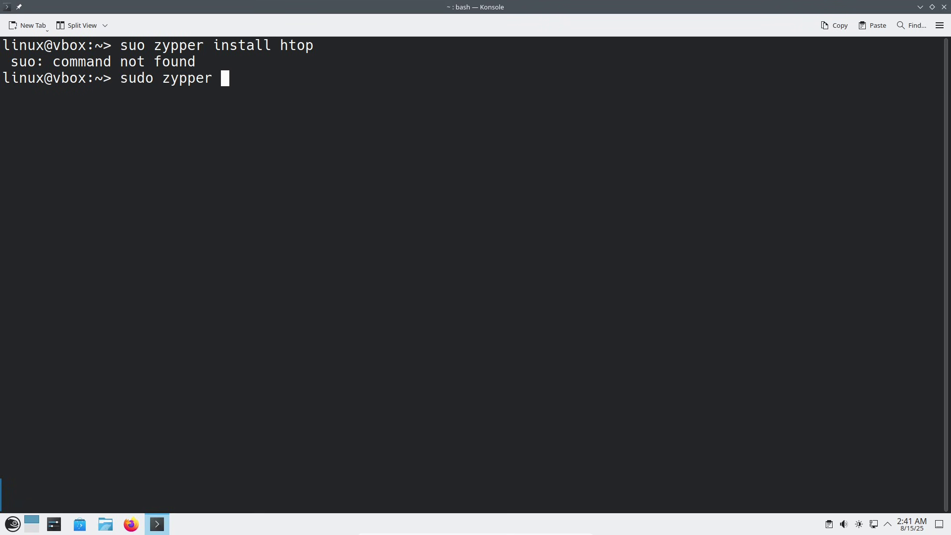
pyautogui.write('install htop')
pyautogui.press('Return')
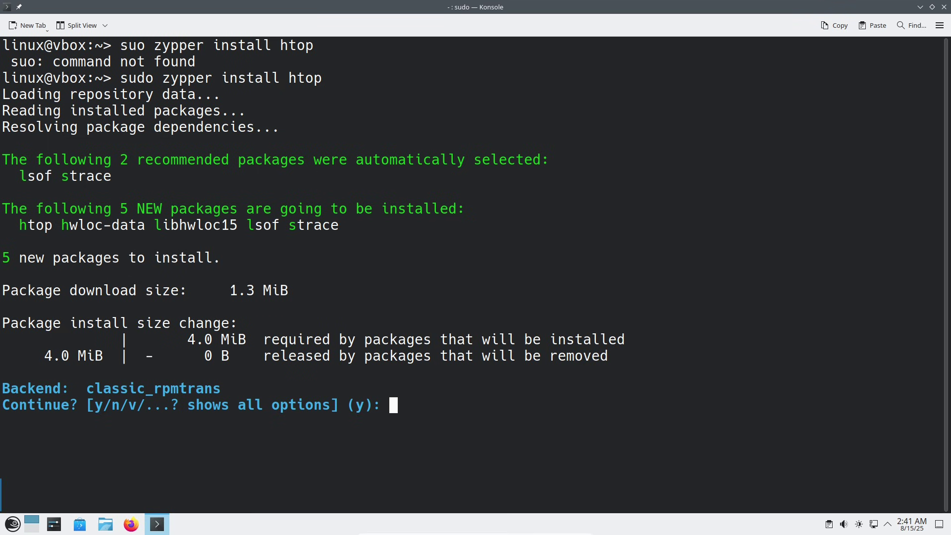
pyautogui.write('y')
pyautogui.press('Return')
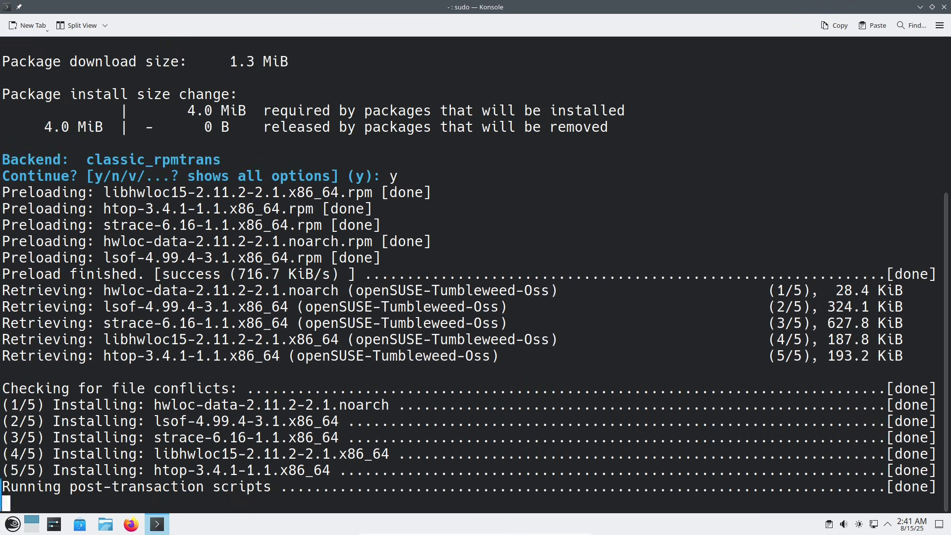
# Clear the terminal and run htop to view the running processes.
pyautogui.write('clear')
pyautogui.press('Return')
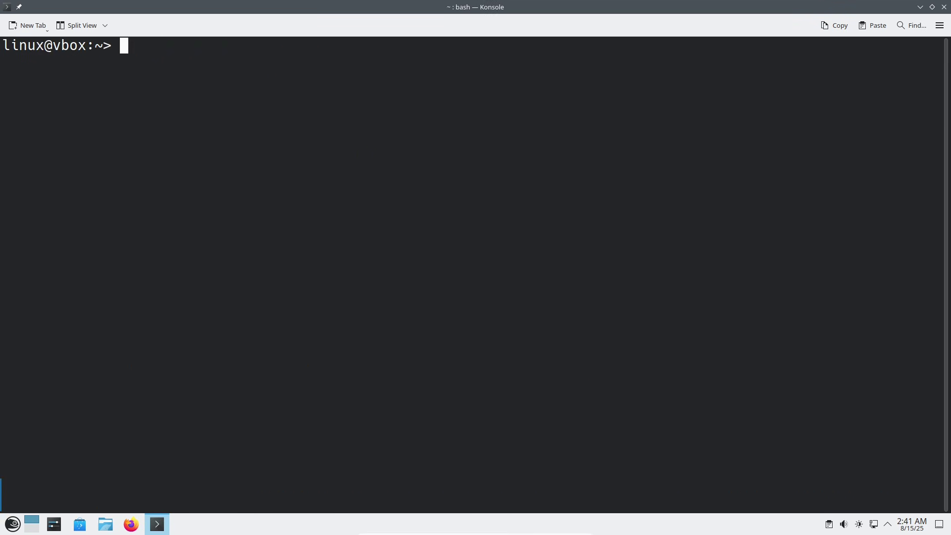
pyautogui.write('htop')
pyautogui.press('Return')
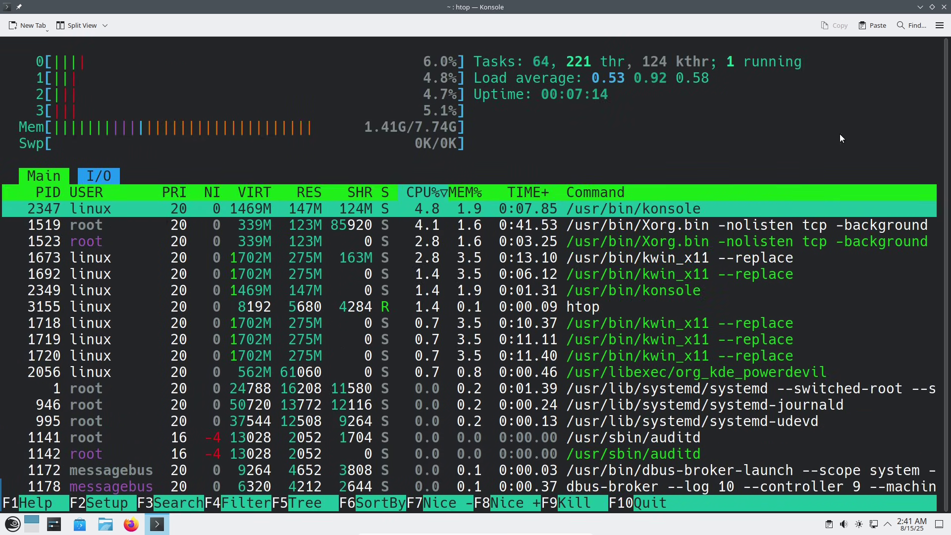
# View Konsole's version in its About information, then close the terminal window with htop still running.
pyautogui.click(939, 25)
pyautogui.moveTo(828, 223)
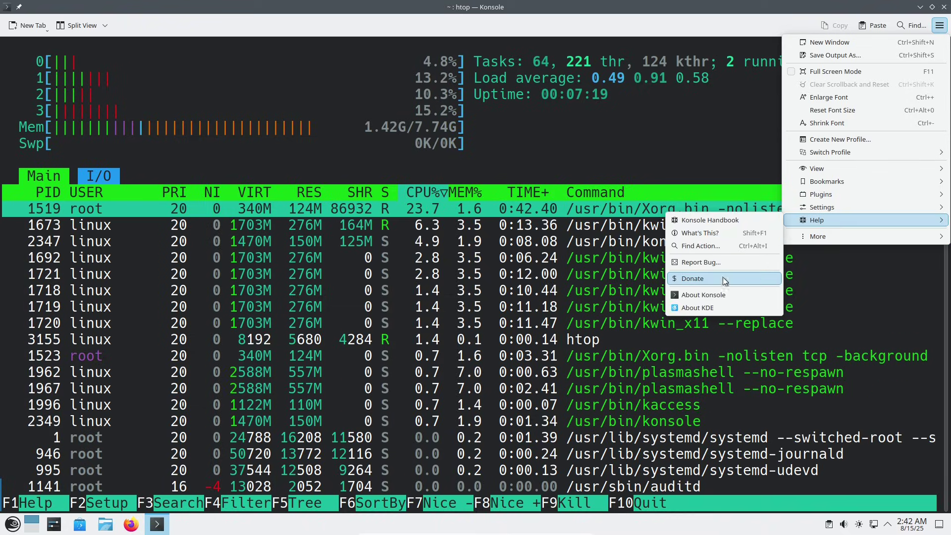
pyautogui.click(721, 289)
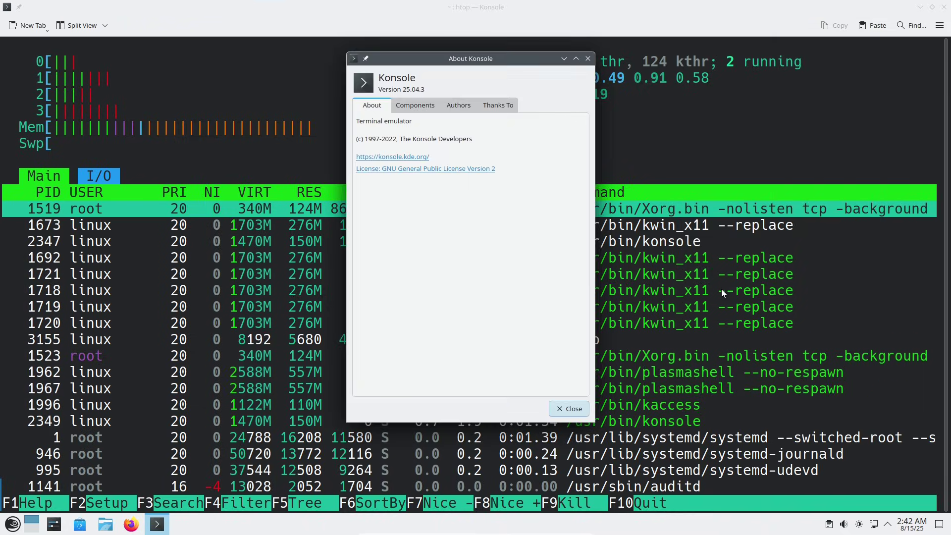
pyautogui.click(570, 408)
pyautogui.click(943, 7)
pyautogui.click(476, 323)
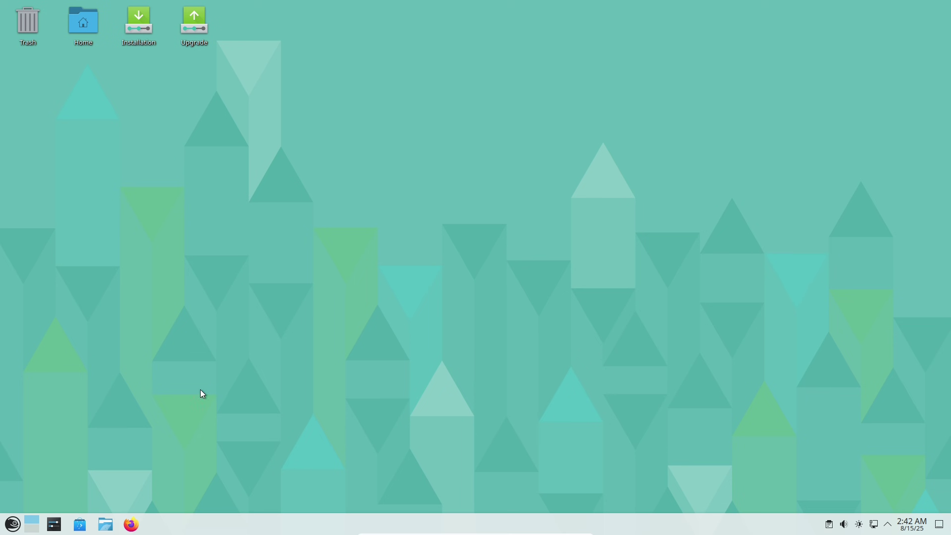
# Launch the openSUSE Tumbleweed installer with the Installation shortcut on the desktop.
pyautogui.rightClick(128, 38)
pyautogui.click(395, 77)
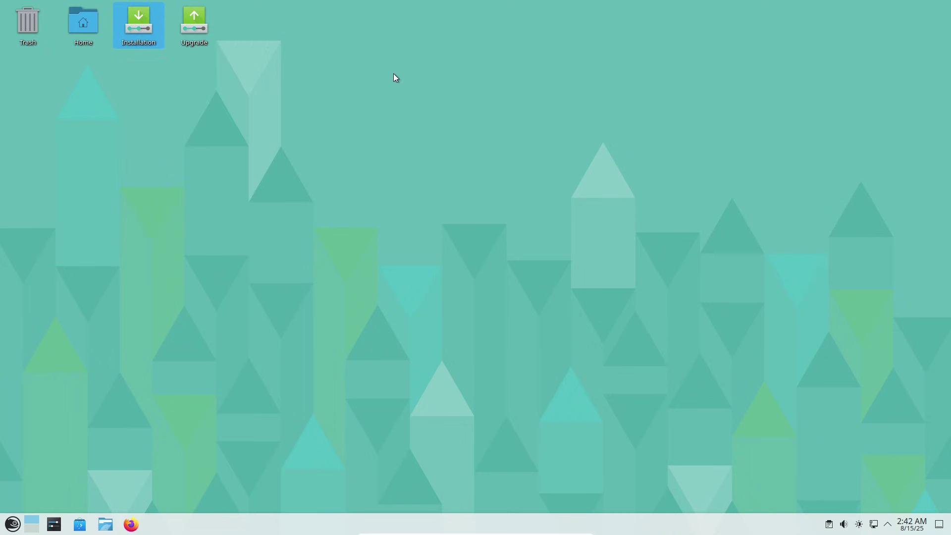
pyautogui.doubleClick(137, 29)
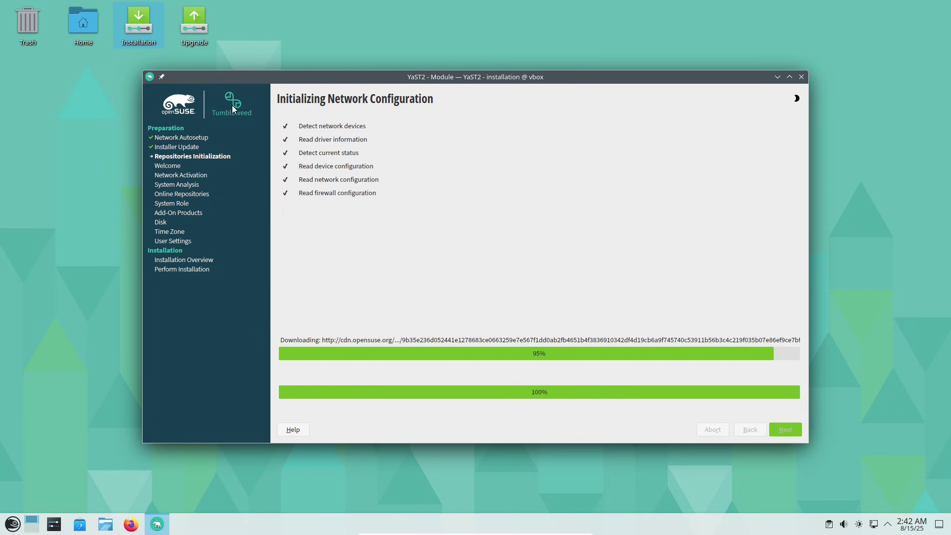
# Examine the system tray's calendar, status and notifications, networks, brightness, audio volume and clipboard popups while the installer loads.
pyautogui.click(923, 528)
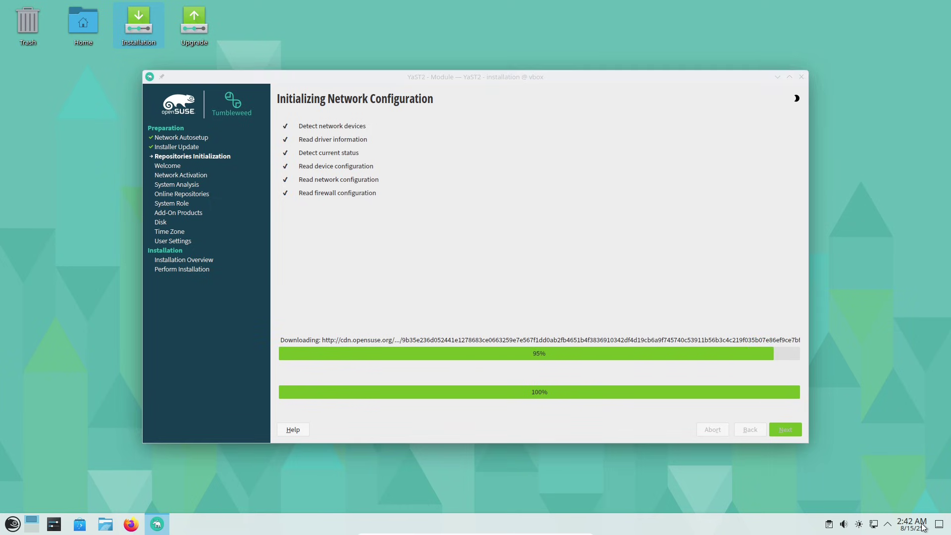
pyautogui.click(922, 528)
pyautogui.click(889, 526)
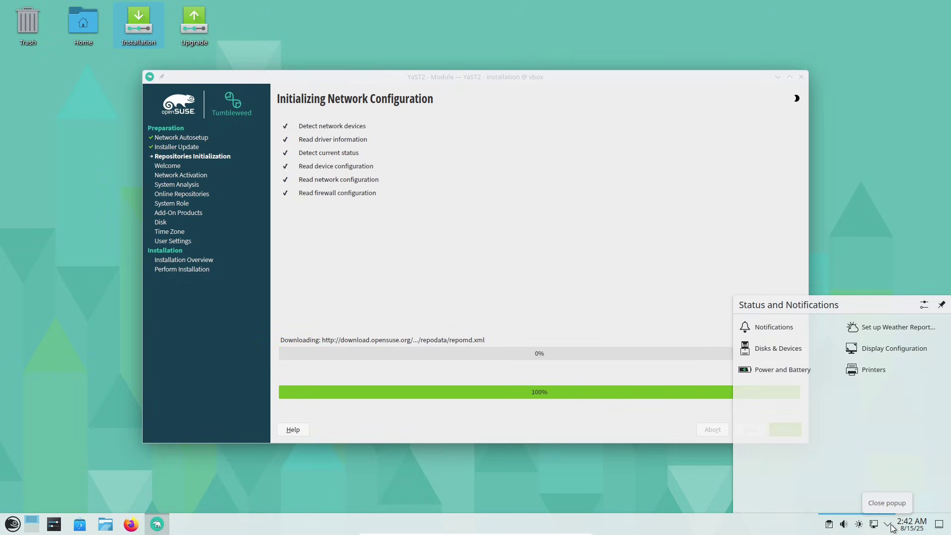
pyautogui.click(889, 526)
pyautogui.click(874, 527)
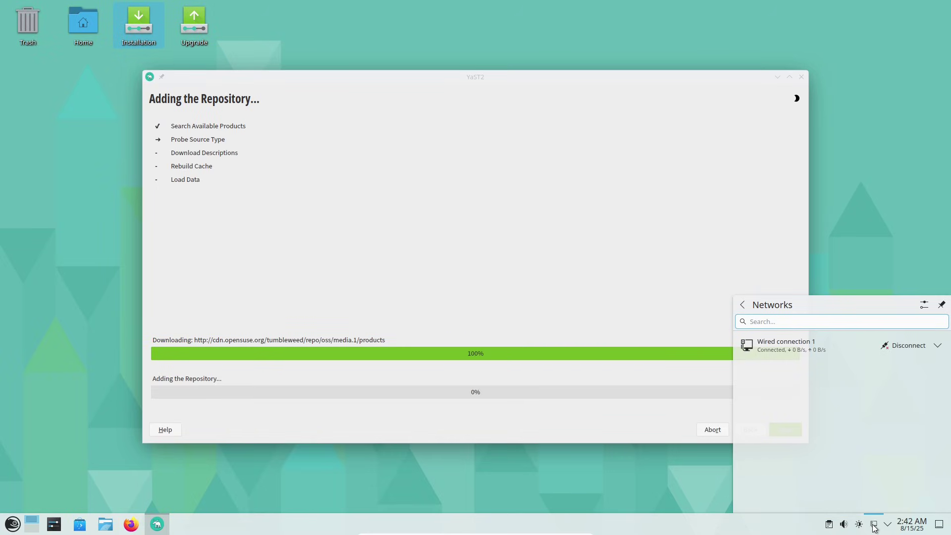
pyautogui.click(859, 525)
pyautogui.click(858, 525)
pyautogui.click(844, 525)
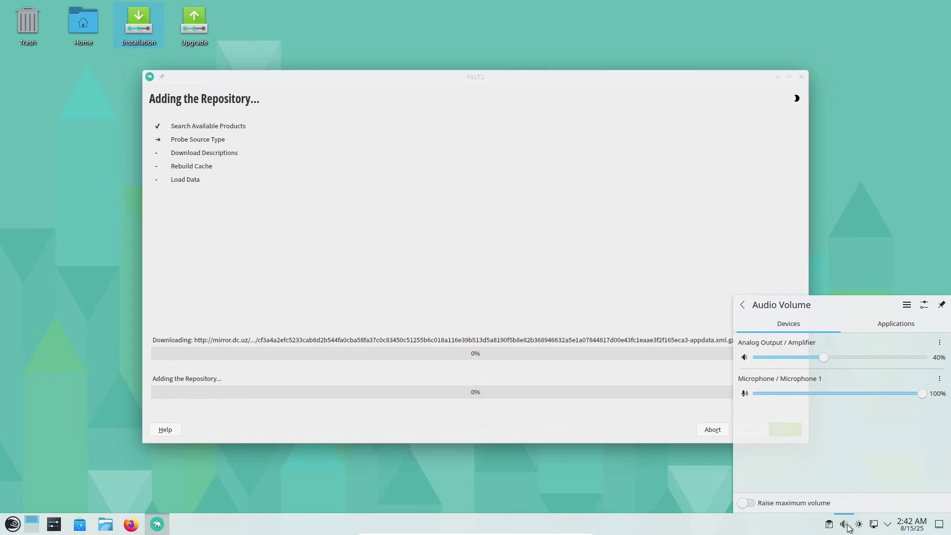
pyautogui.click(884, 329)
pyautogui.click(843, 524)
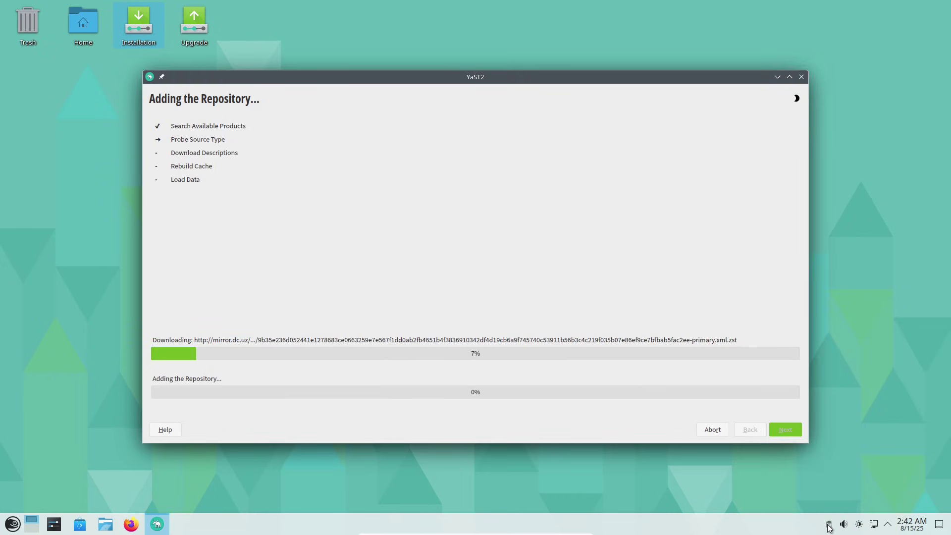
pyautogui.click(829, 526)
pyautogui.click(829, 526)
# Browse the application launcher's categories, including Help, Multimedia, Office and System, and look through the System applications.
pyautogui.click(13, 524)
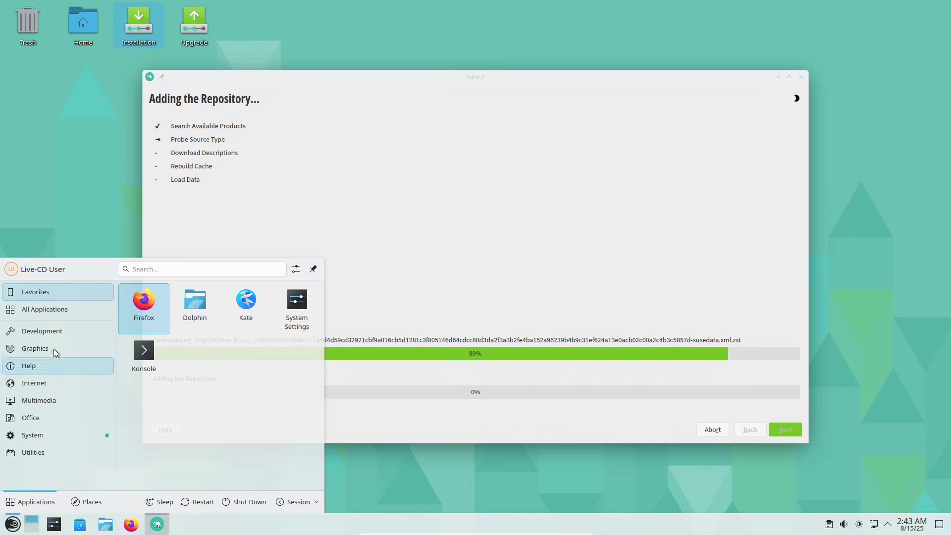
pyautogui.moveTo(60, 363)
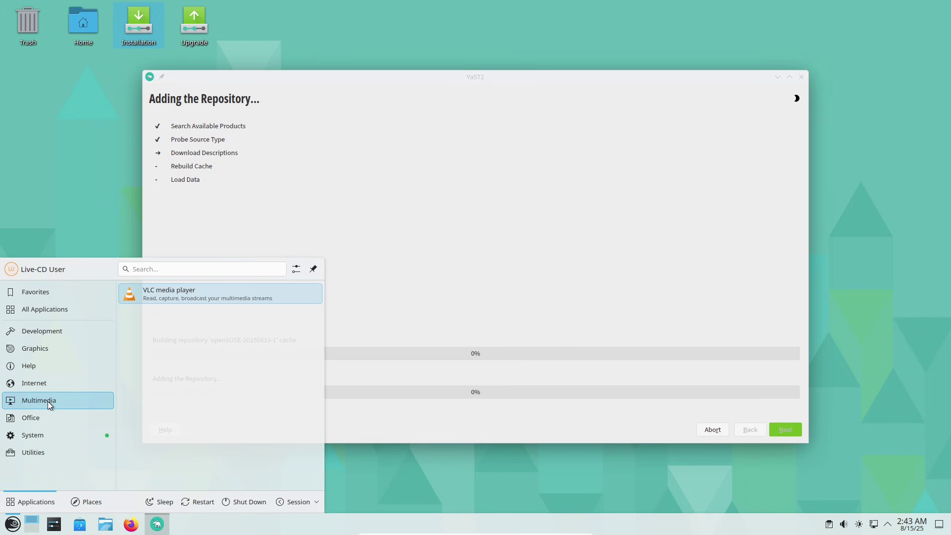
pyautogui.moveTo(58, 415)
pyautogui.moveTo(59, 437)
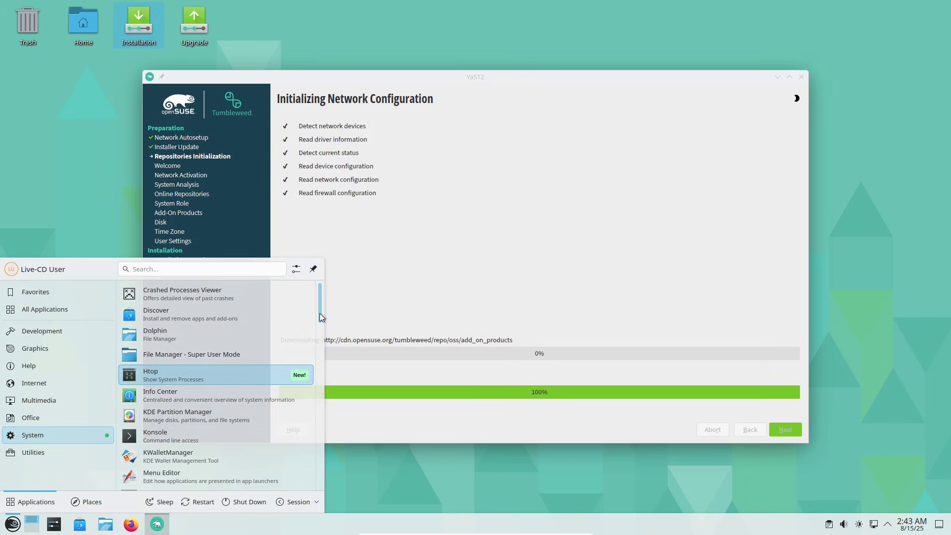
pyautogui.moveTo(319, 313); pyautogui.dragTo(310, 486)
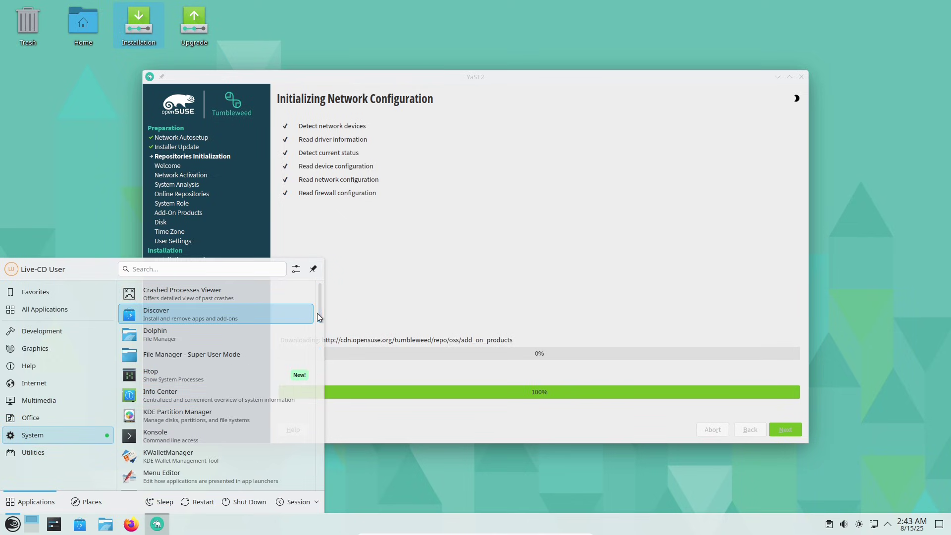
# Open System Monitor from the System applications, view its Overview page and close it.
pyautogui.moveTo(317, 313); pyautogui.dragTo(319, 334)
pyautogui.click(204, 415)
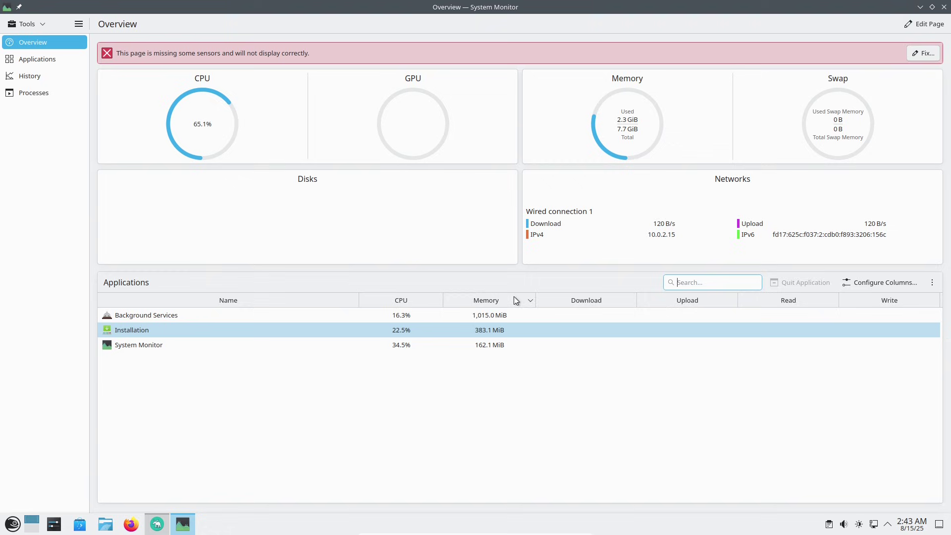
pyautogui.click(944, 7)
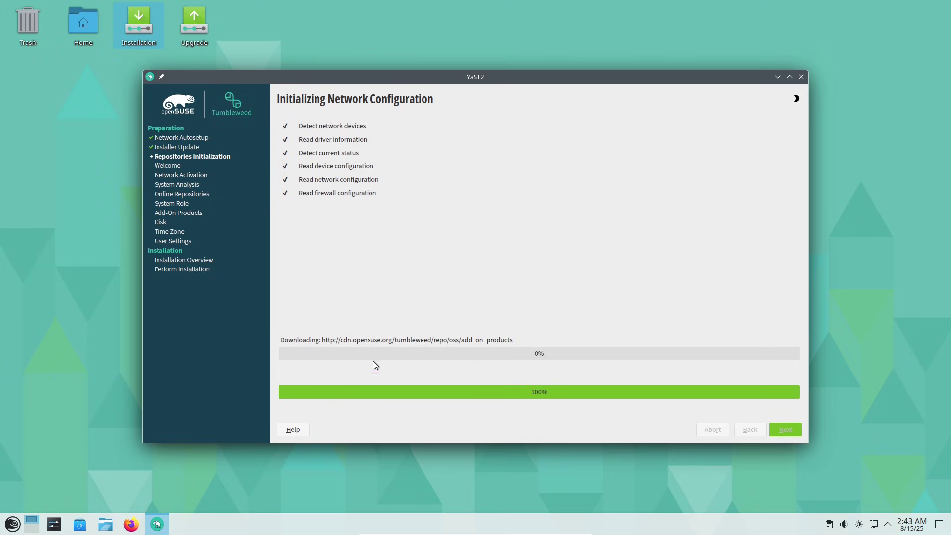
# Open the Dolphin file manager, view its About Dolphin information from the Help options, and close both windows.
pyautogui.click(104, 524)
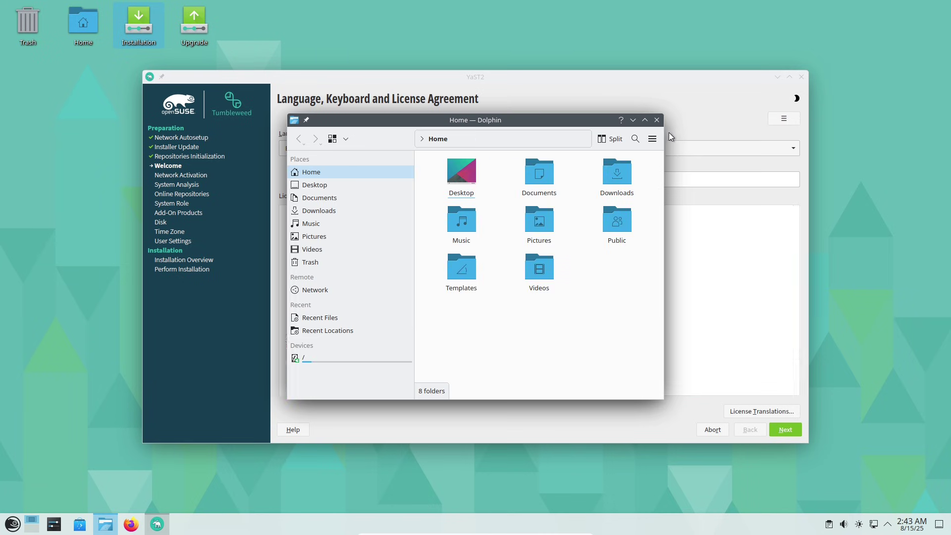
pyautogui.click(652, 140)
pyautogui.moveTo(671, 345)
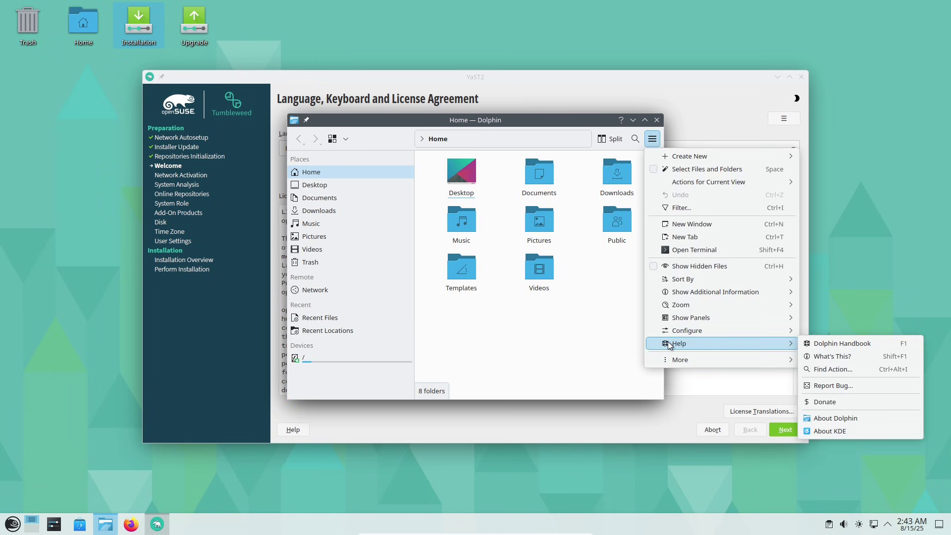
pyautogui.click(871, 418)
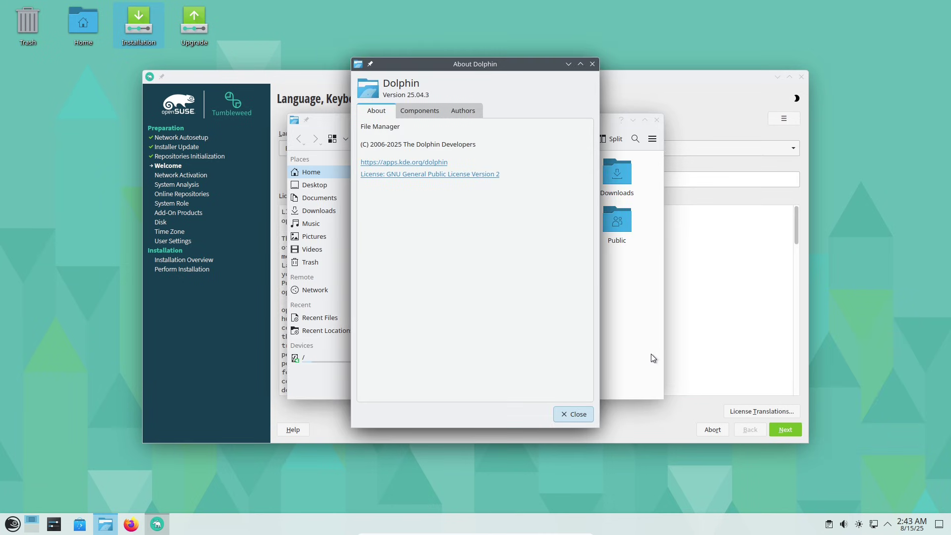
pyautogui.click(593, 63)
pyautogui.click(656, 120)
# Look through the installer's language and keyboard layout choices and its network configuration page.
pyautogui.click(372, 144)
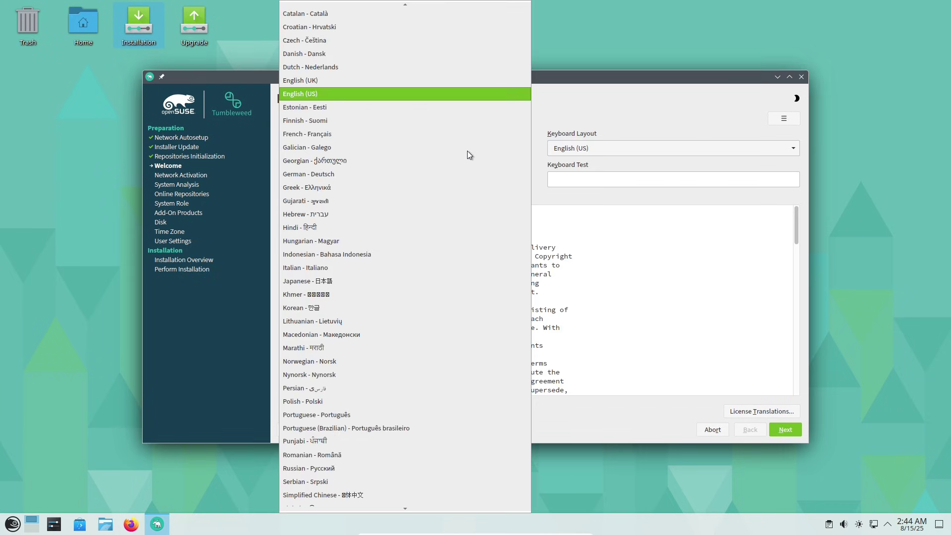
pyautogui.click(643, 109)
pyautogui.click(685, 148)
pyautogui.click(509, 122)
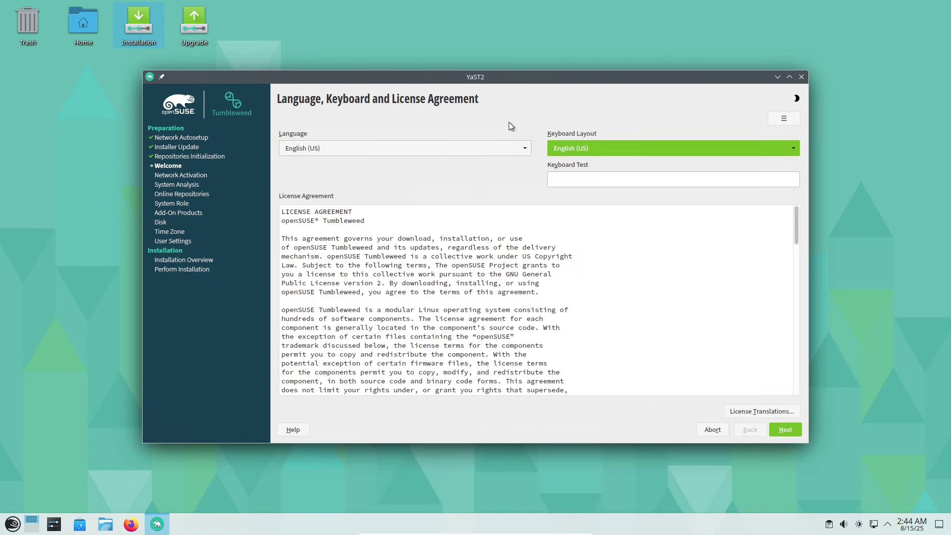
pyautogui.click(776, 123)
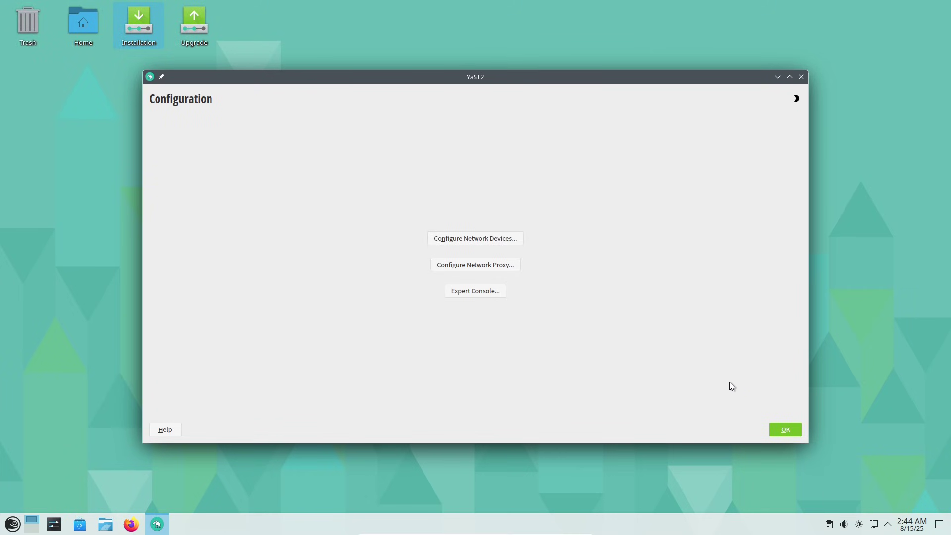
pyautogui.click(778, 429)
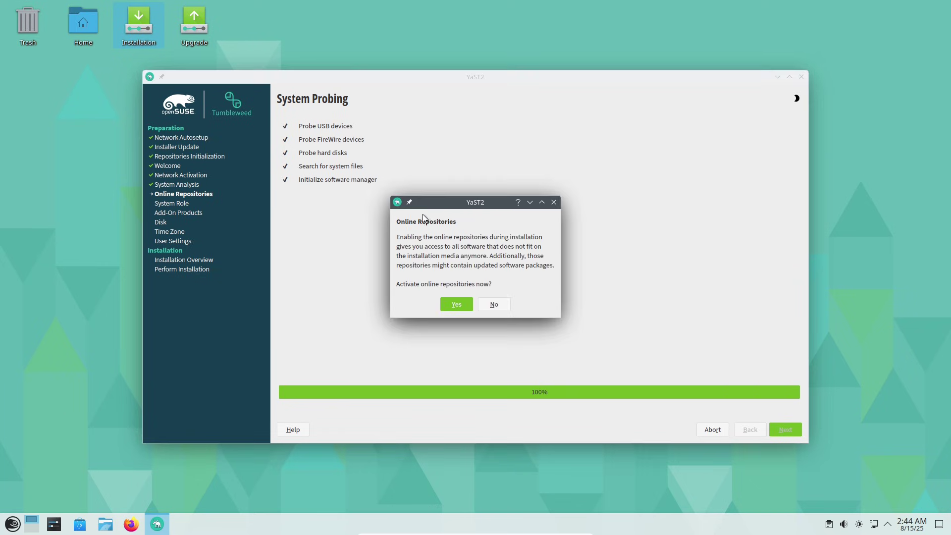
# Decline the online repositories, try each system role from KDE Plasma to Server, and go back to the language and license page.
pyautogui.click(491, 303)
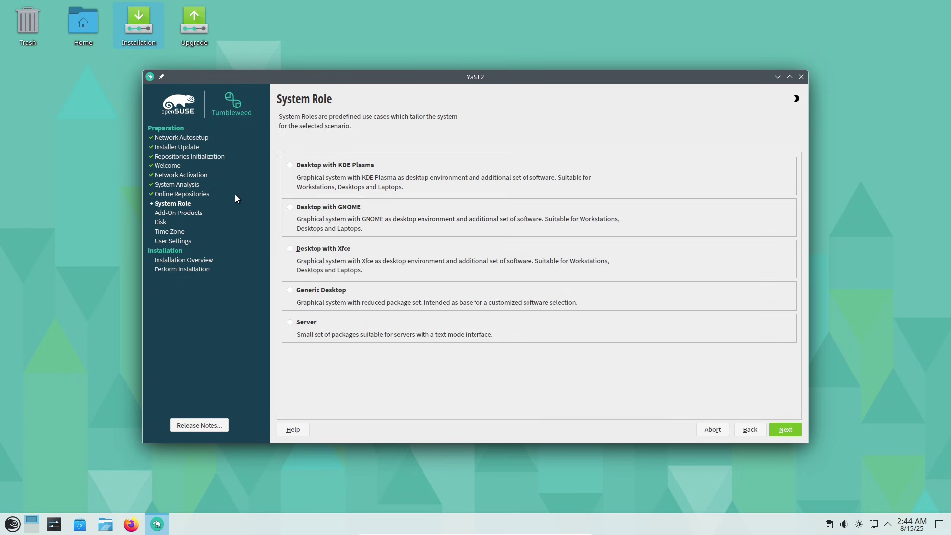
pyautogui.click(290, 165)
pyautogui.click(290, 207)
pyautogui.click(290, 249)
pyautogui.click(290, 291)
pyautogui.click(291, 322)
pyautogui.click(290, 166)
pyautogui.click(750, 429)
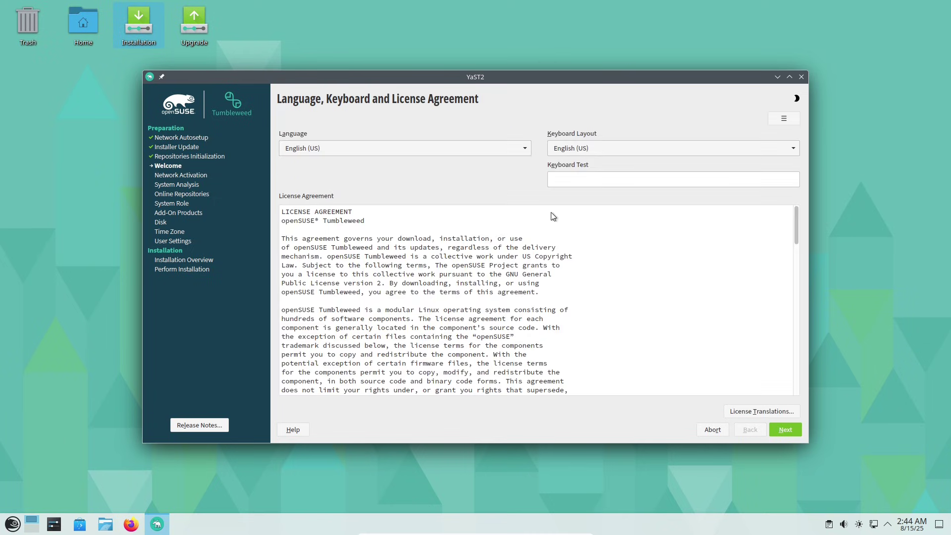
# Accept the license page, activate the online repositories, and proceed with the Main Update, OSS and NON-OSS repositories selected.
pyautogui.click(781, 430)
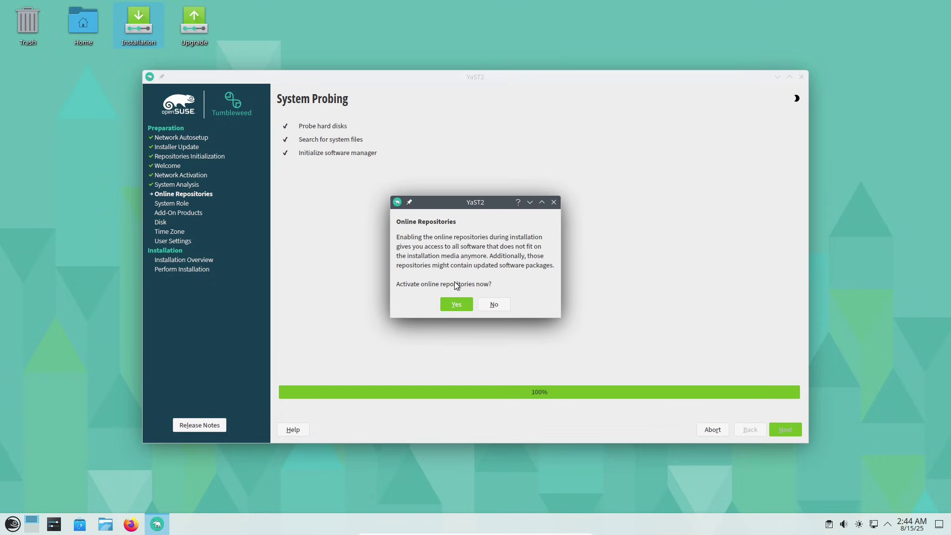
pyautogui.click(456, 299)
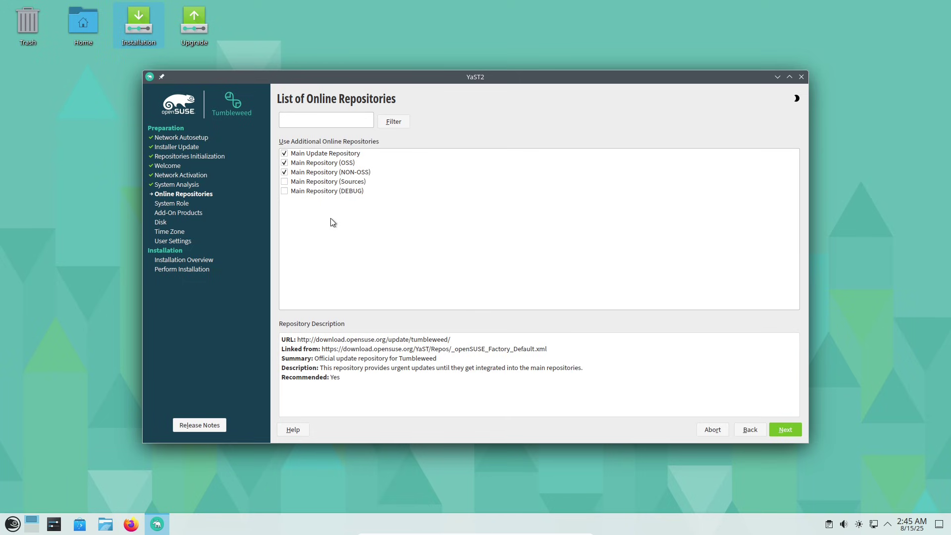
pyautogui.click(408, 122)
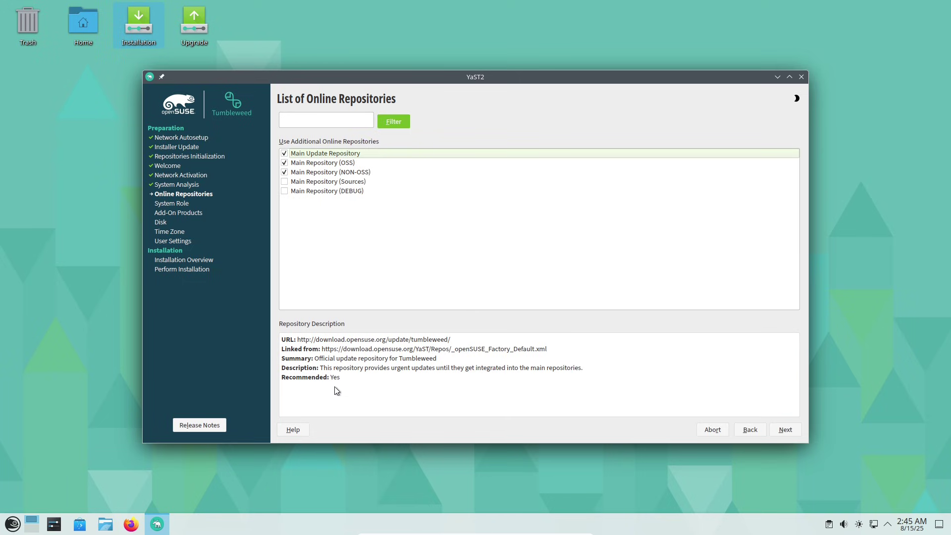
pyautogui.click(778, 429)
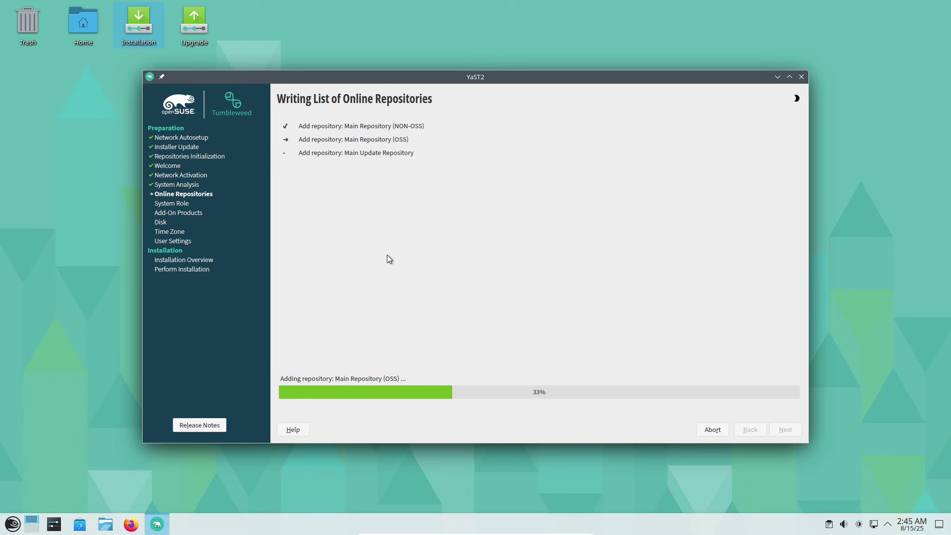
# Open the desktop folder settings, view the About and Wallpaper pages, and maximize the settings window.
pyautogui.rightClick(67, 190)
pyautogui.click(109, 268)
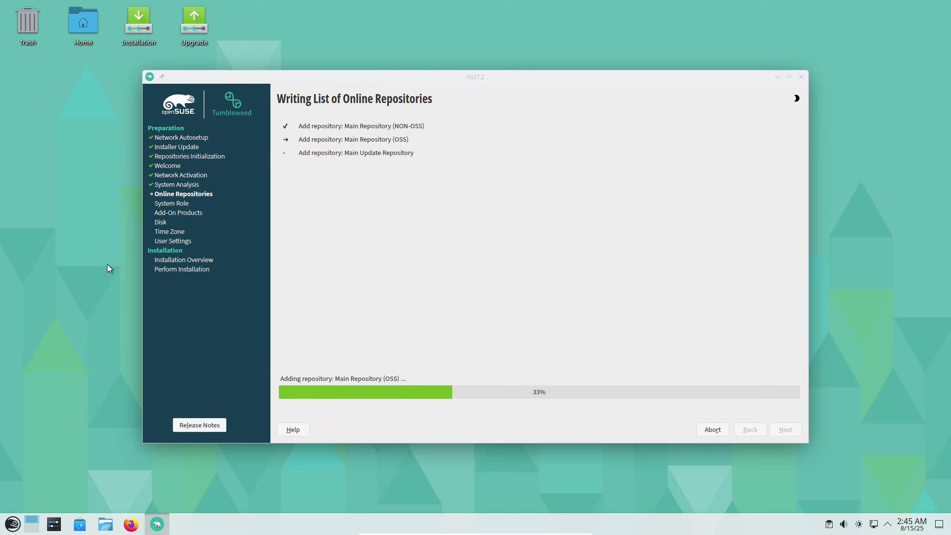
pyautogui.click(476, 307)
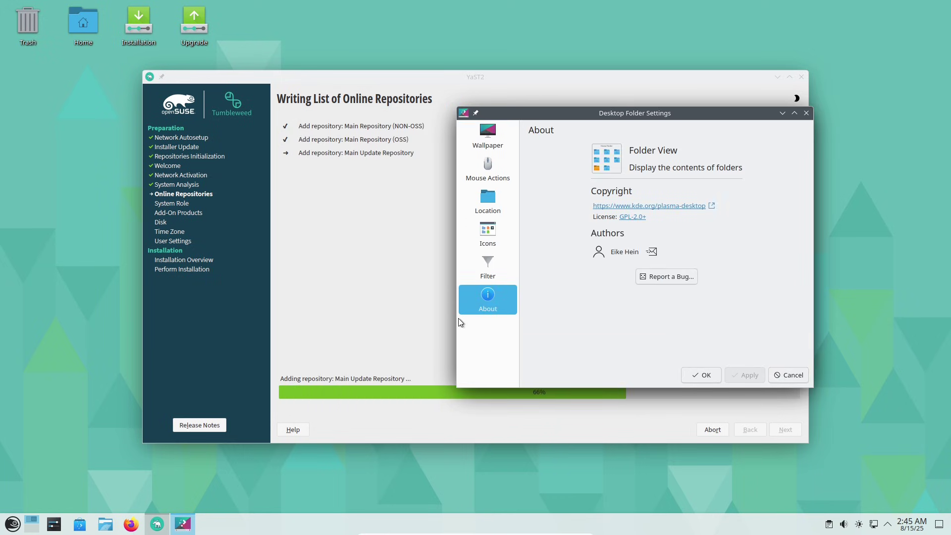
pyautogui.click(502, 131)
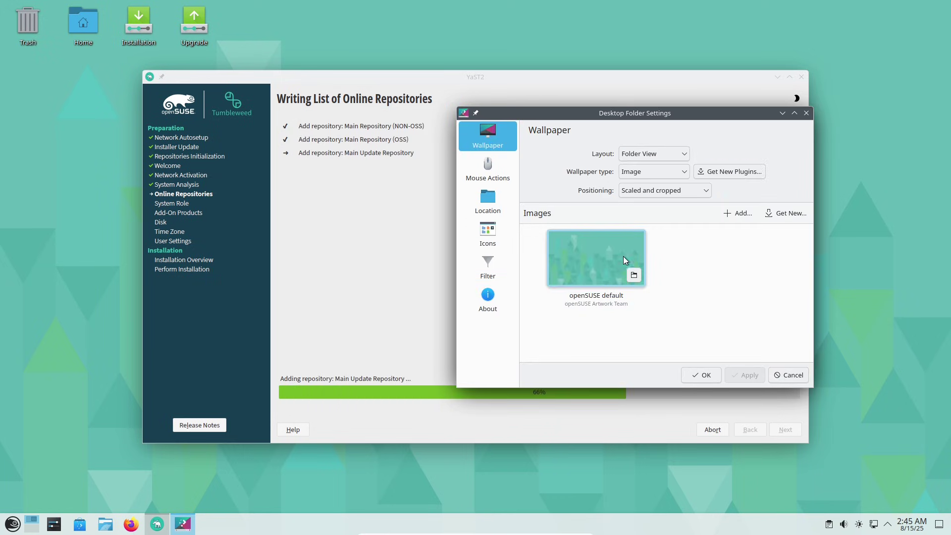
pyautogui.click(602, 254)
pyautogui.doubleClick(780, 118)
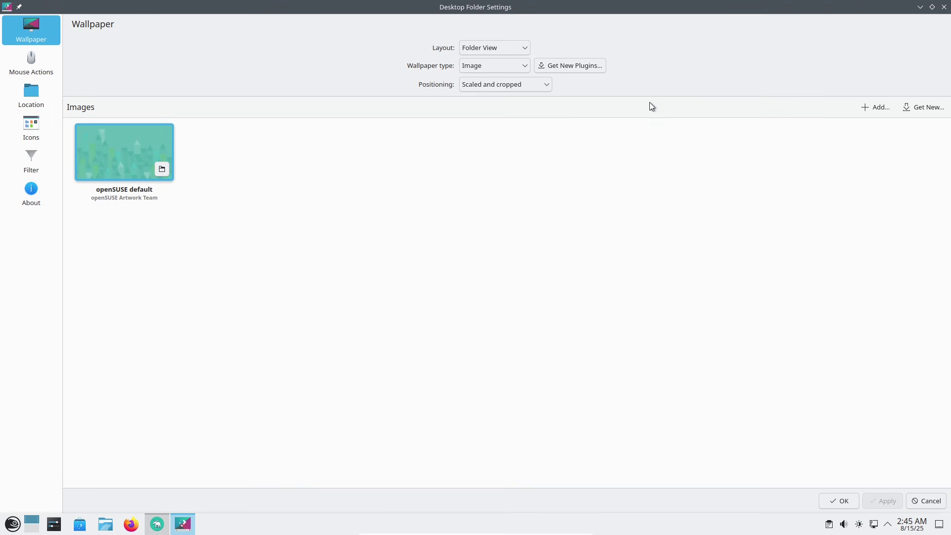
# Browse the downloadable wallpaper plugins down to the end of the list and close the catalogue.
pyautogui.click(591, 68)
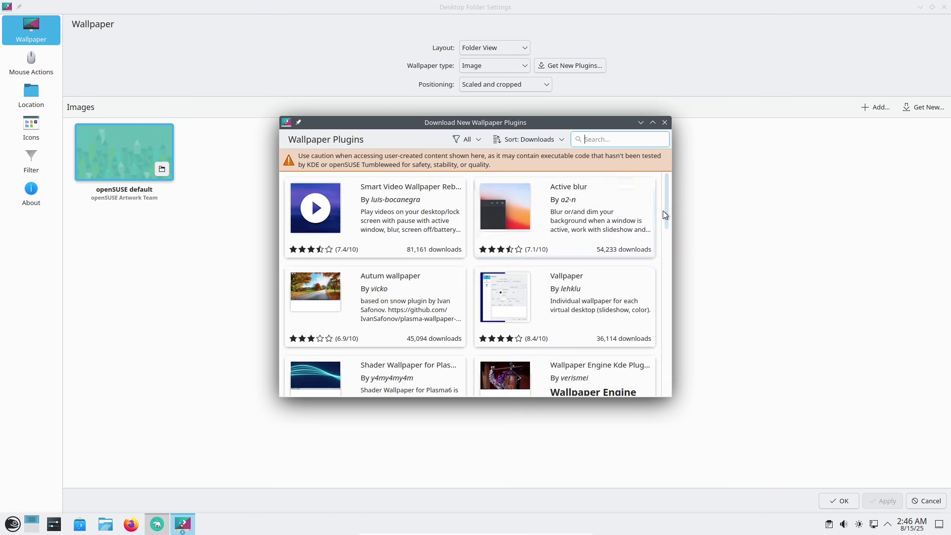
pyautogui.moveTo(667, 202); pyautogui.dragTo(667, 351)
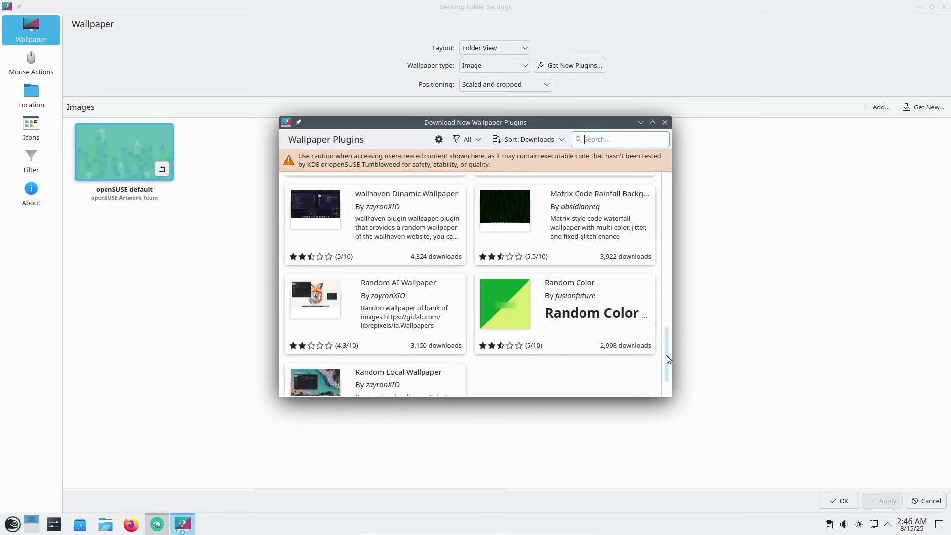
pyautogui.press('Escape')
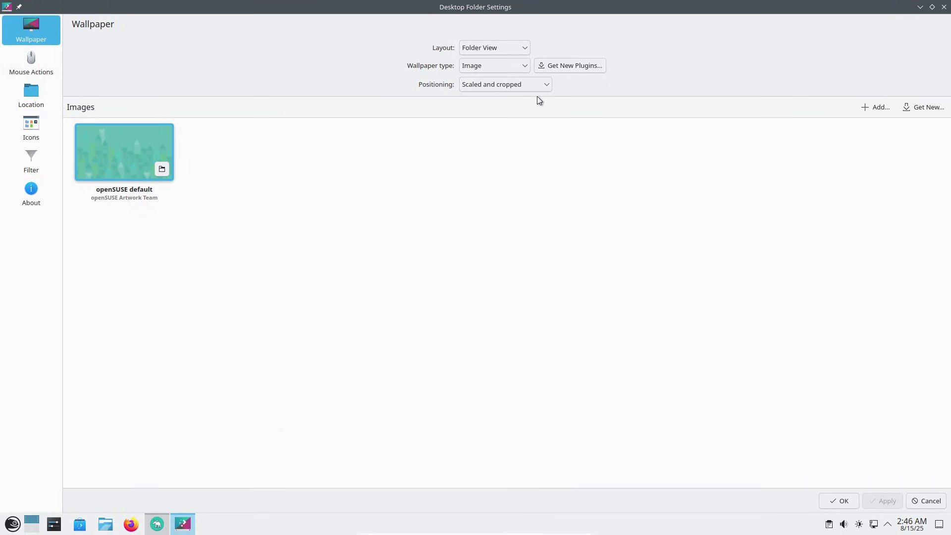
# Browse the downloadable wallpapers, close the catalogue, and leave the desktop folder settings from the About page.
pyautogui.click(908, 112)
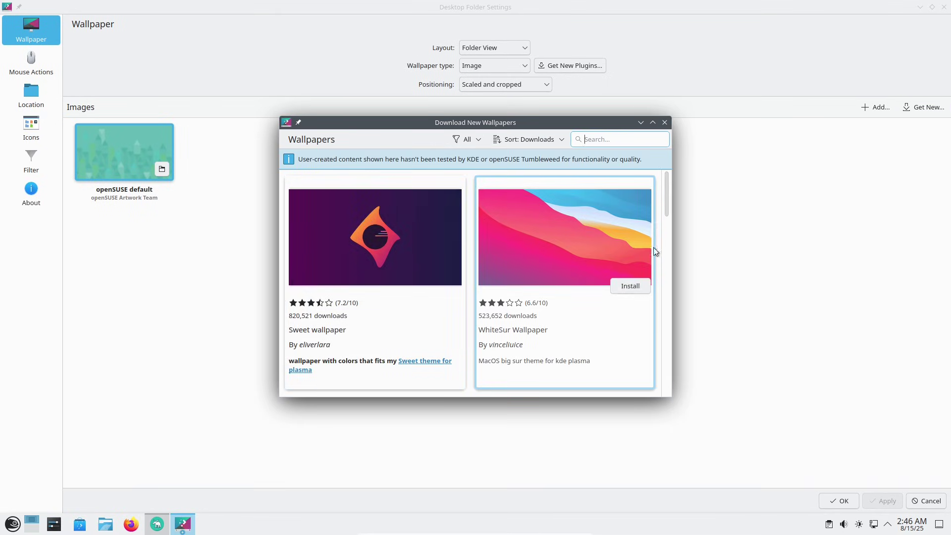
pyautogui.moveTo(666, 215); pyautogui.dragTo(669, 405)
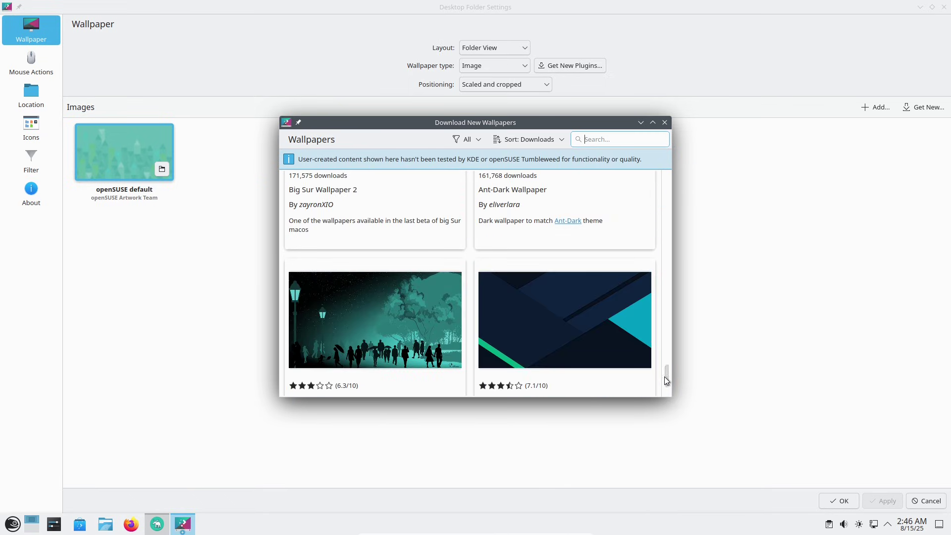
pyautogui.scroll(-2, 666, 380)
pyautogui.click(664, 122)
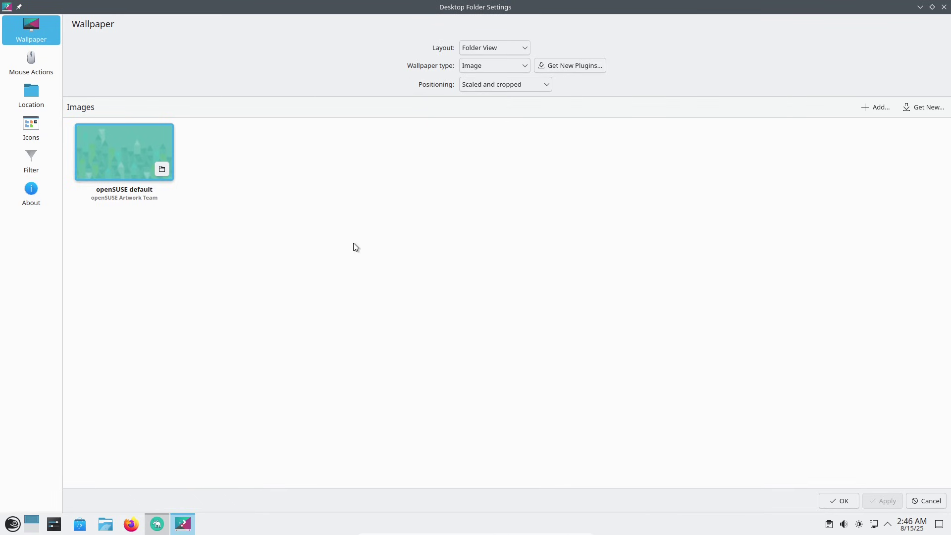
pyautogui.click(48, 200)
pyautogui.click(847, 501)
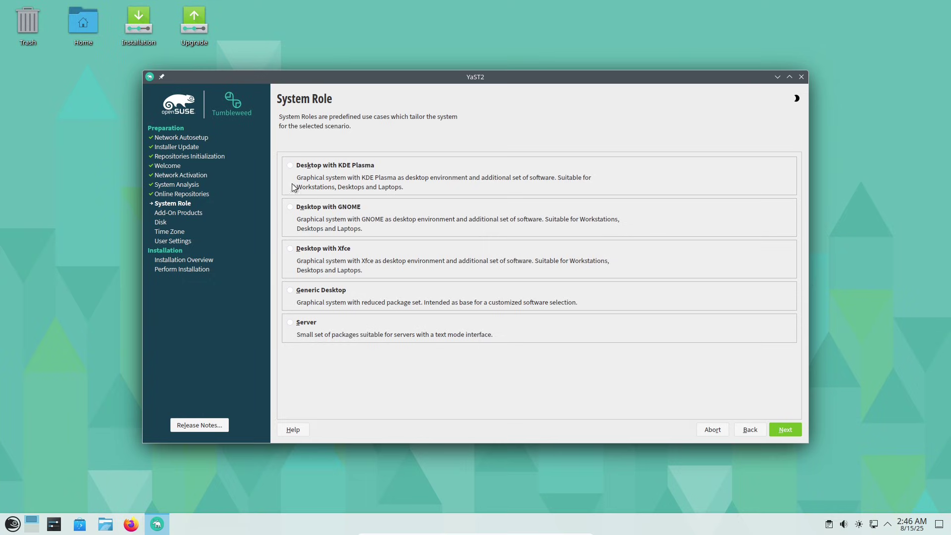
# Choose the Desktop with Xfce system role and continue to the suggested partitioning.
pyautogui.click(291, 207)
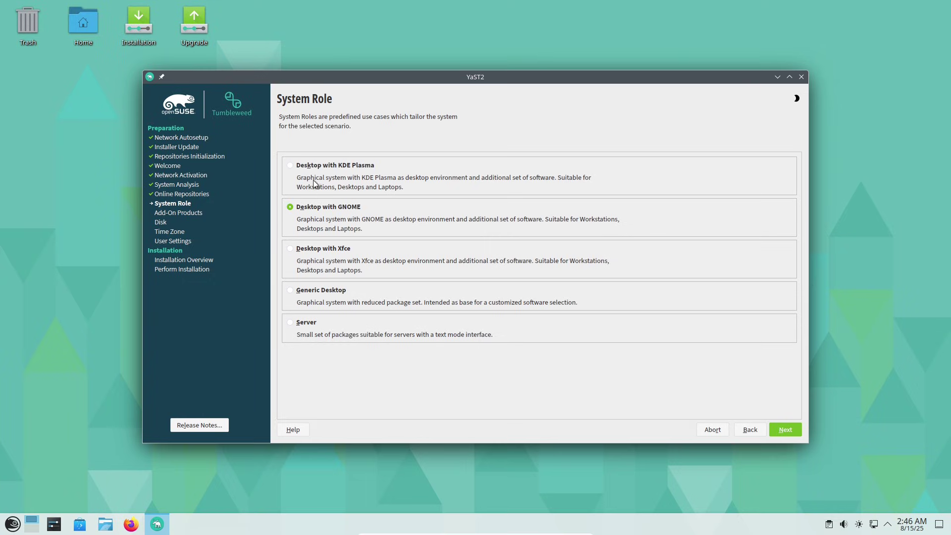
pyautogui.click(290, 248)
pyautogui.click(780, 431)
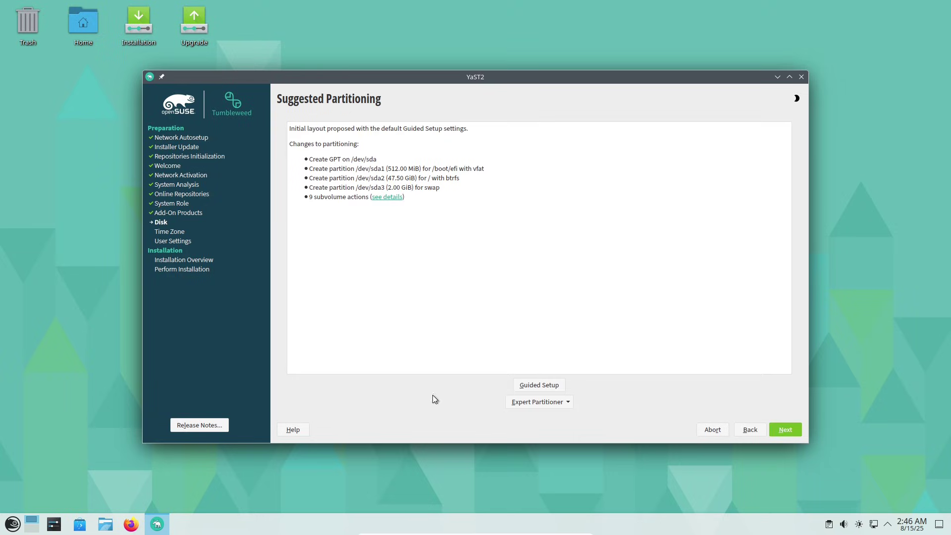
# Look at the Expert Partitioner options, start Guided Setup, and proceed without LVM or disk encryption.
pyautogui.click(545, 402)
pyautogui.click(565, 402)
pyautogui.click(560, 387)
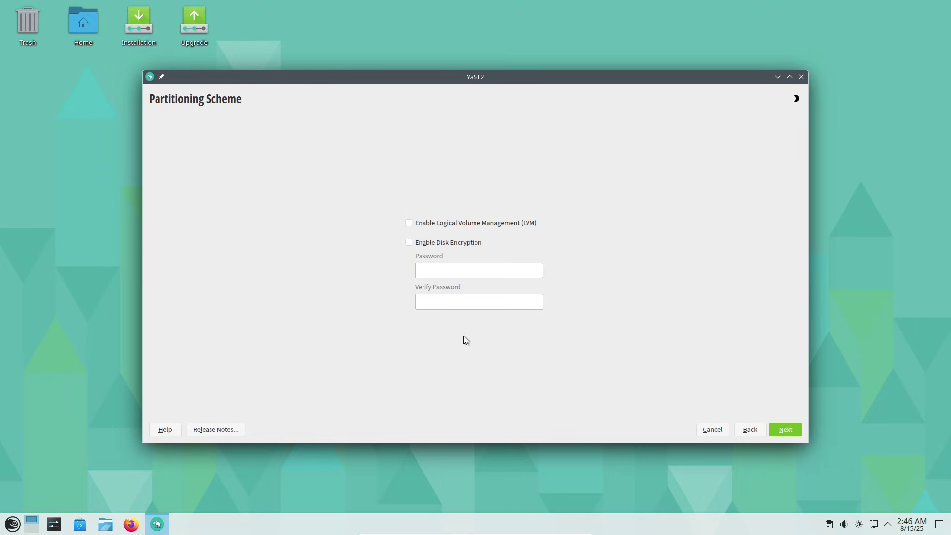
pyautogui.click(777, 429)
# Inspect the root file system types, try a separate home partition with its file system choices, and cancel Guided Setup.
pyautogui.click(467, 228)
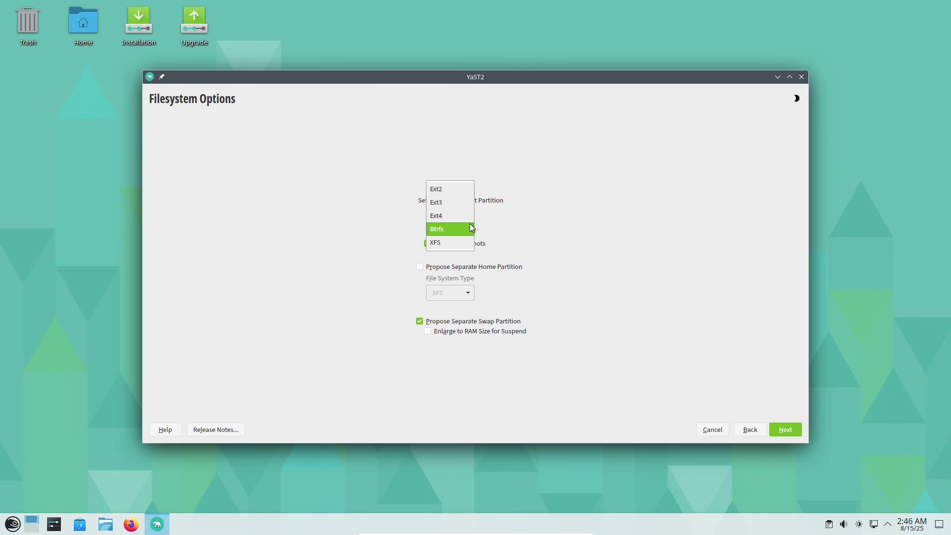
pyautogui.click(465, 227)
pyautogui.click(456, 268)
pyautogui.click(467, 292)
pyautogui.click(468, 291)
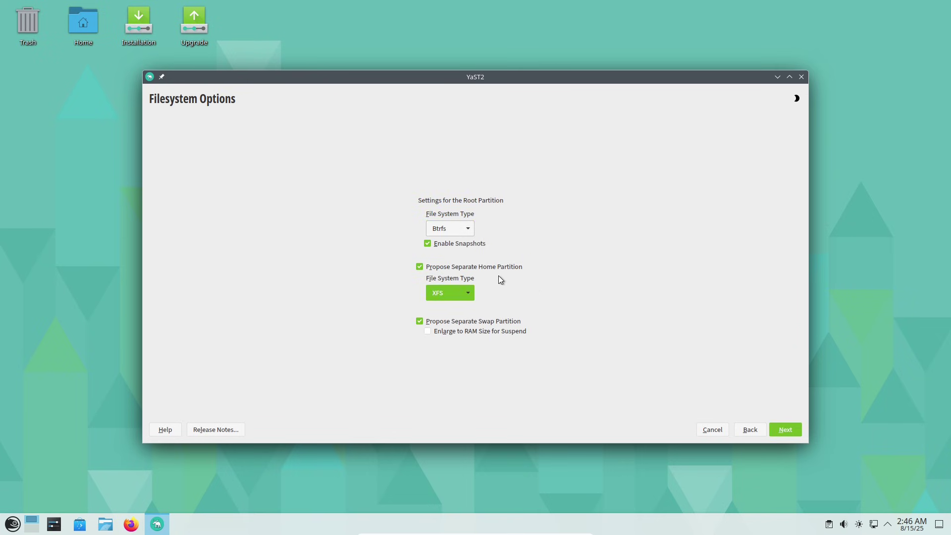
pyautogui.click(489, 268)
pyautogui.click(801, 77)
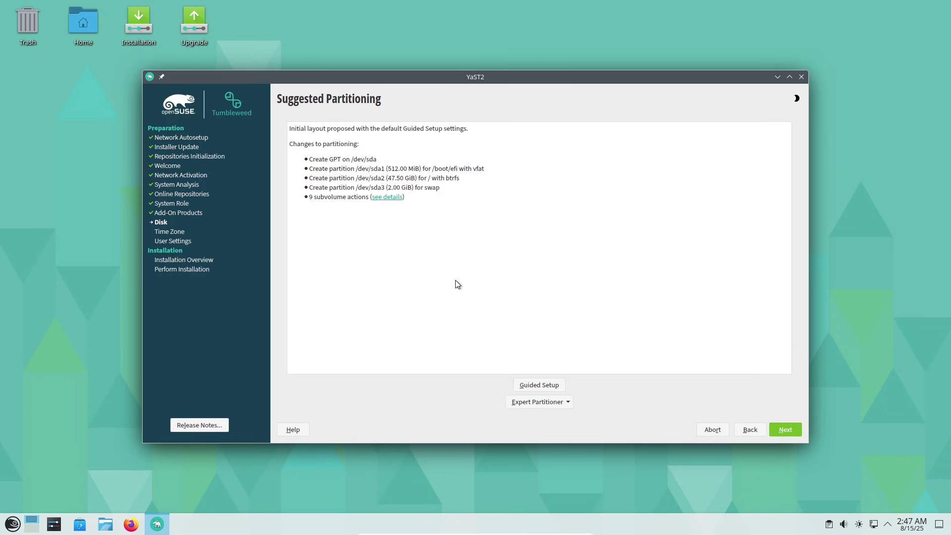
# Accept the suggested partitioning and the USA Eastern (New York) time zone, and continue with Skip User Creation.
pyautogui.click(782, 428)
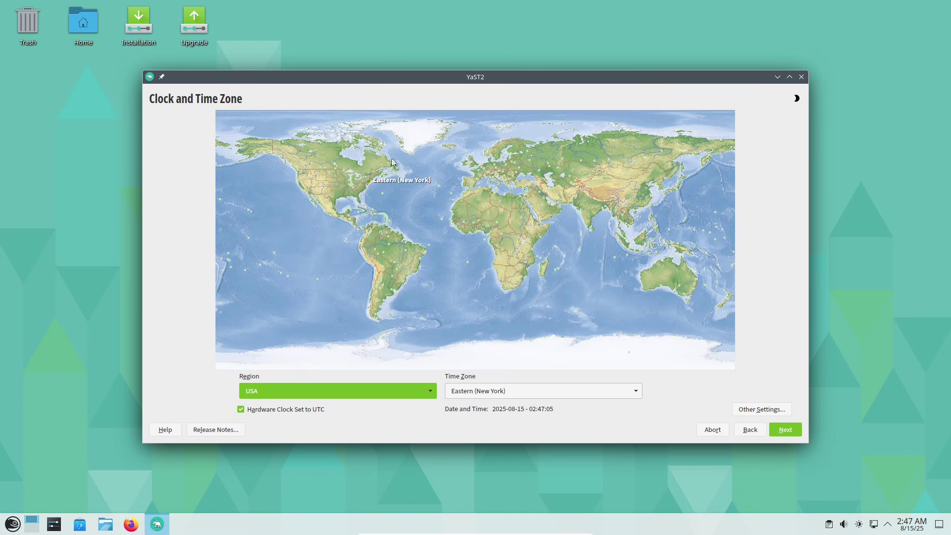
pyautogui.click(785, 430)
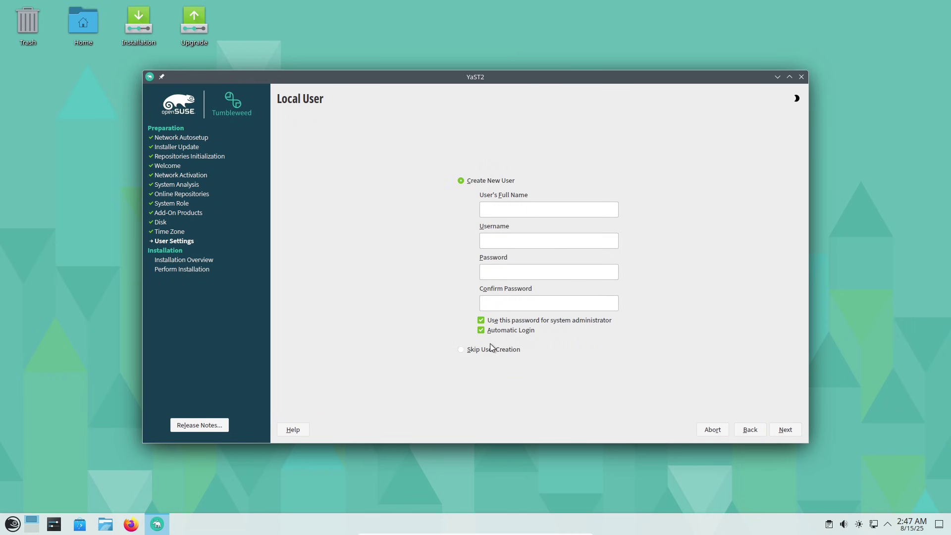
pyautogui.click(461, 351)
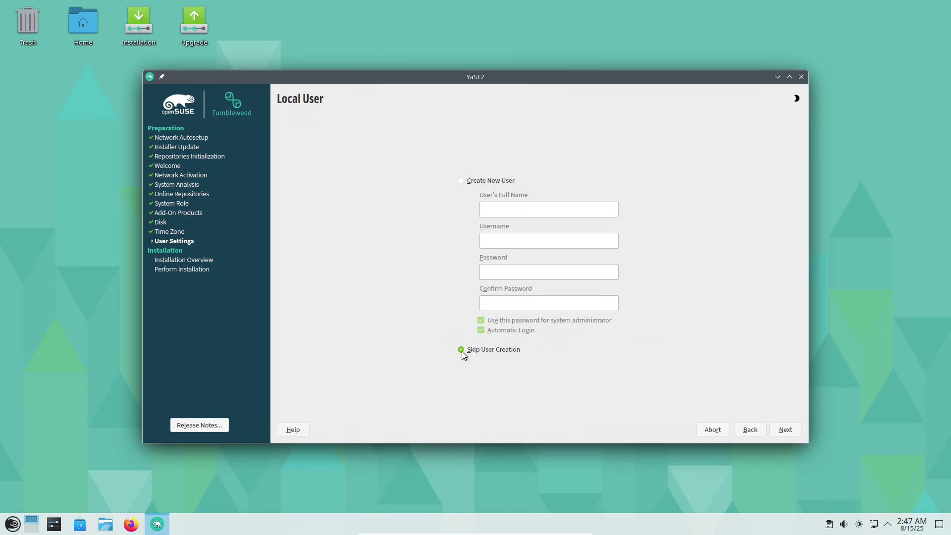
pyautogui.click(777, 433)
# Abort the installation from the root authentication page and confirm it.
pyautogui.click(801, 77)
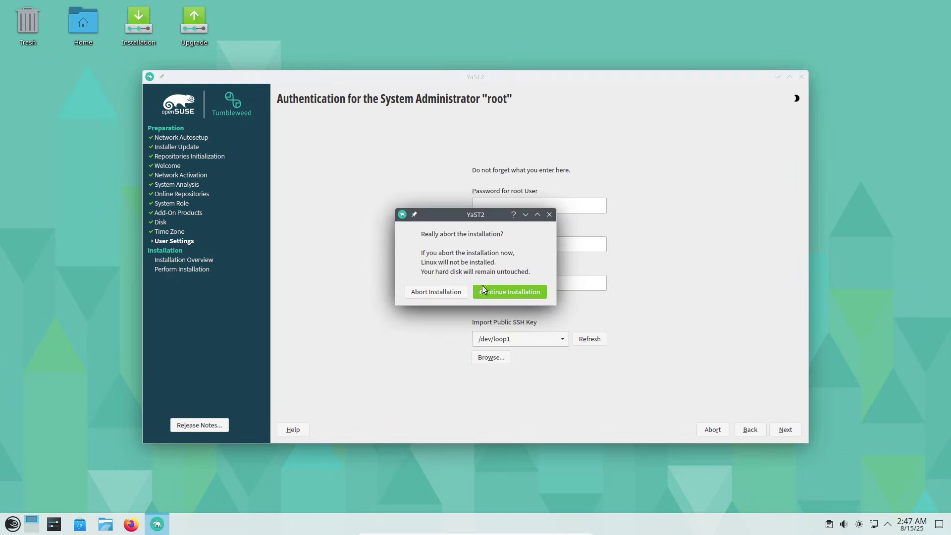
pyautogui.click(453, 295)
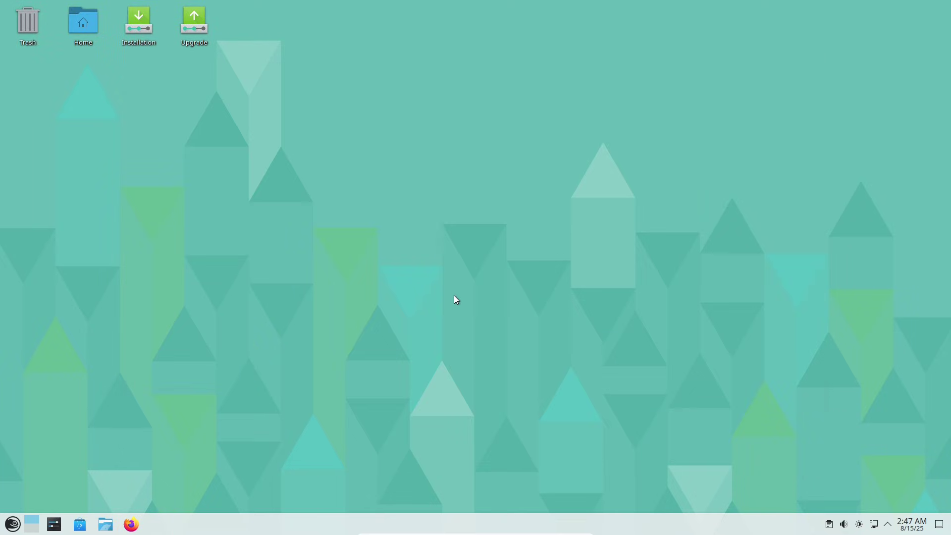
# Look through Discover's home page, About page and Plasma Addons in a maximized window, and close it.
pyautogui.click(79, 524)
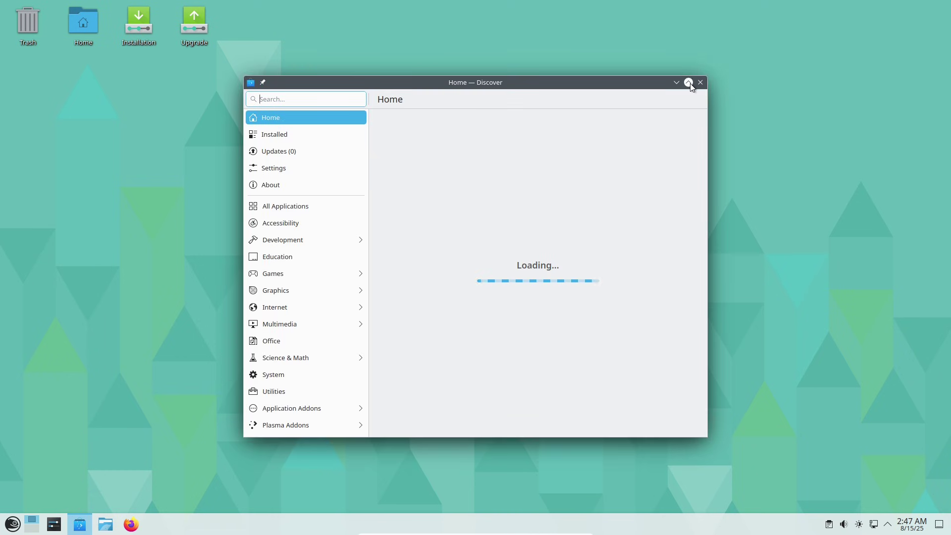
pyautogui.click(689, 83)
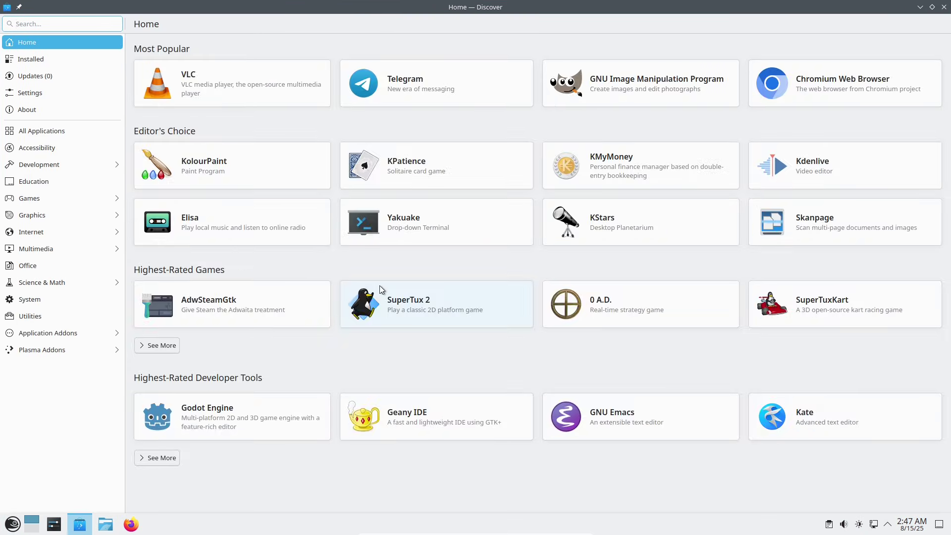
pyautogui.click(56, 112)
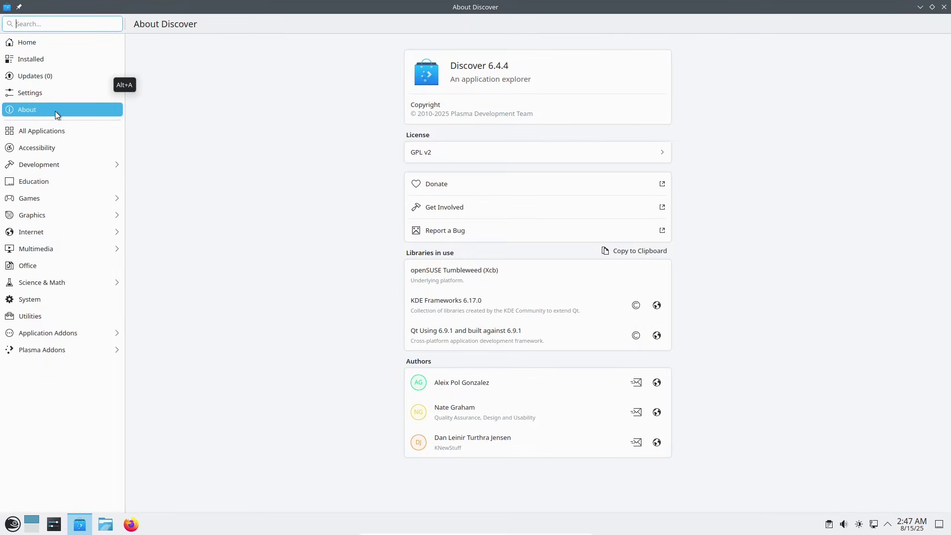
pyautogui.click(82, 350)
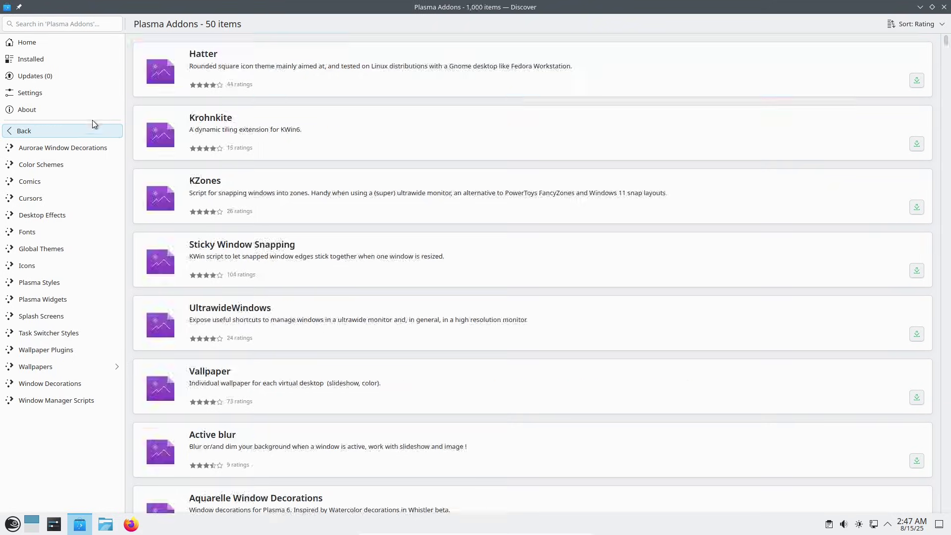
pyautogui.click(74, 115)
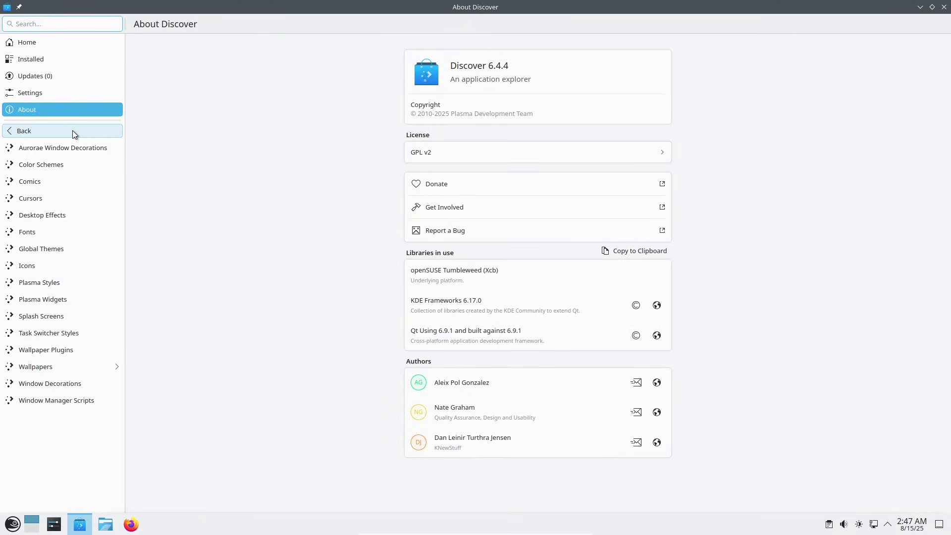
pyautogui.click(72, 130)
pyautogui.click(944, 7)
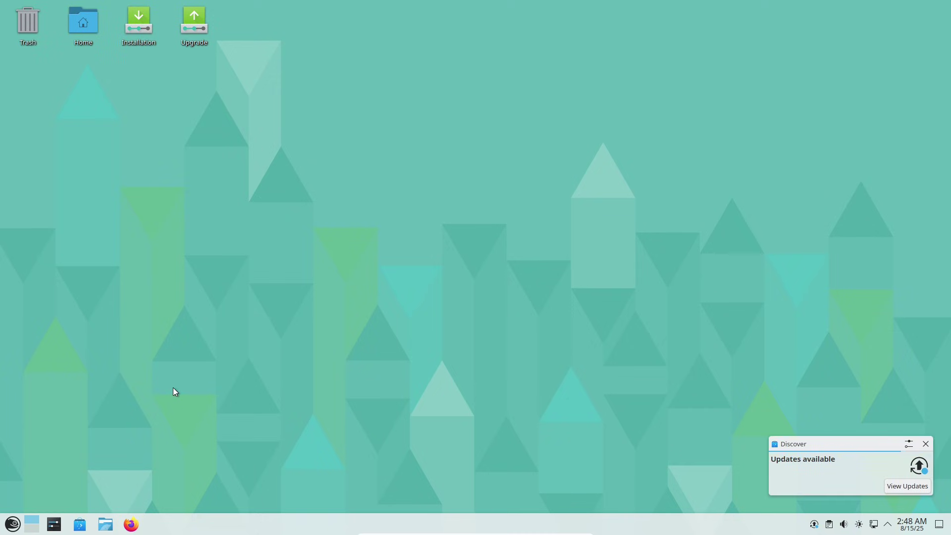
# View the available updates in Discover, and open about:support in Firefox with the privacy notice tab closed.
pyautogui.click(908, 486)
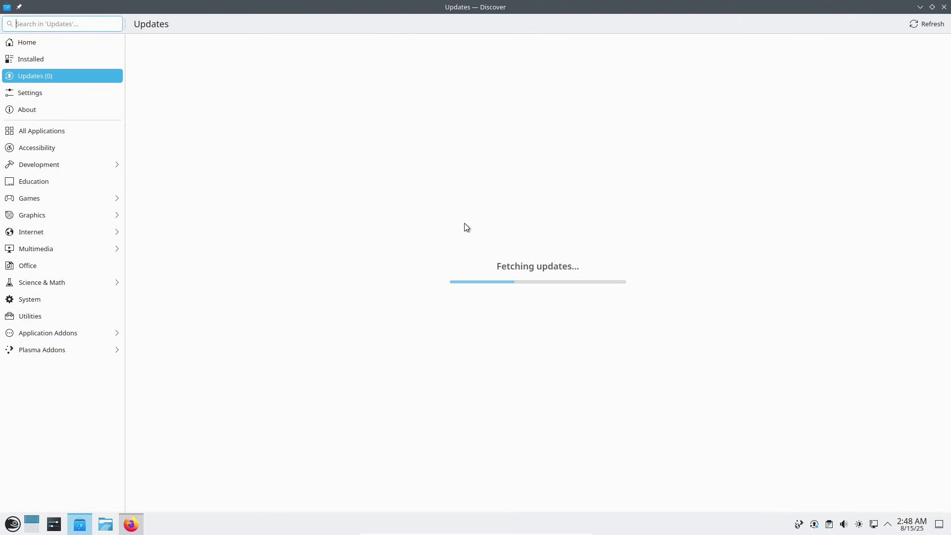
pyautogui.click(135, 526)
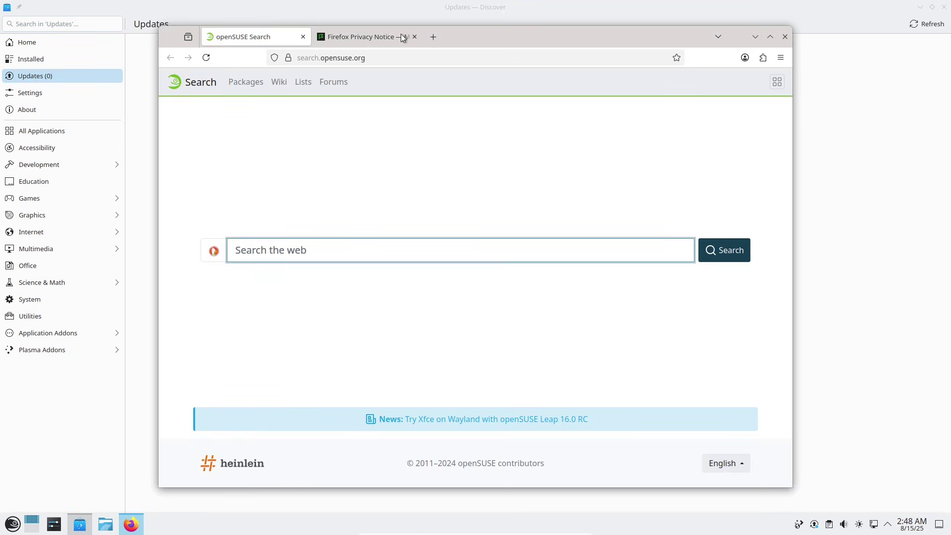
pyautogui.click(413, 37)
pyautogui.click(413, 57)
pyautogui.write('abo')
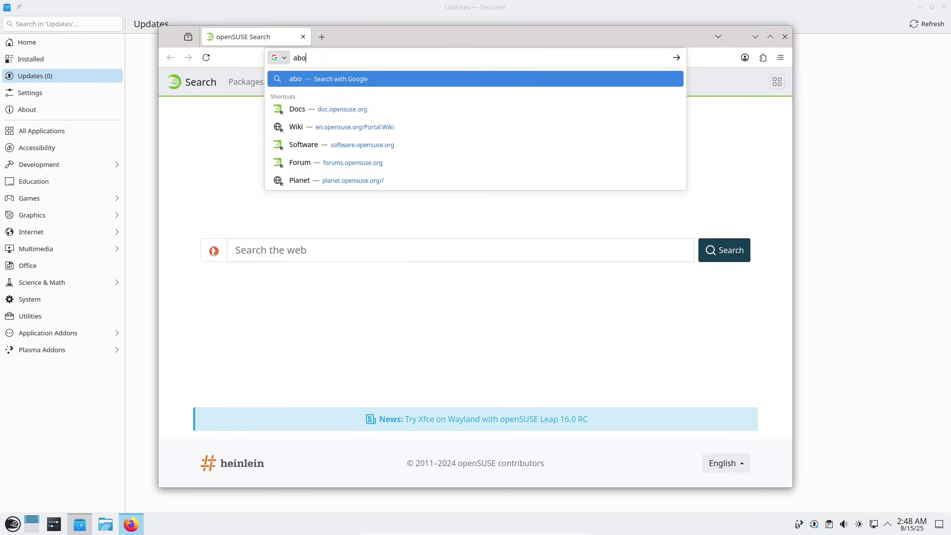
pyautogui.write('ut:support')
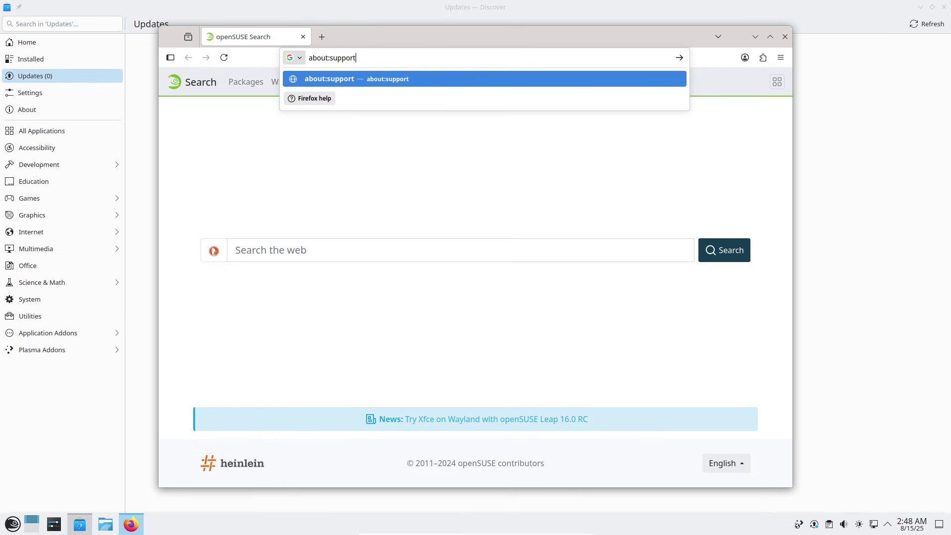
pyautogui.press('Return')
# Enlarge the Firefox troubleshooting page to 150% zoom.
pyautogui.click(779, 59)
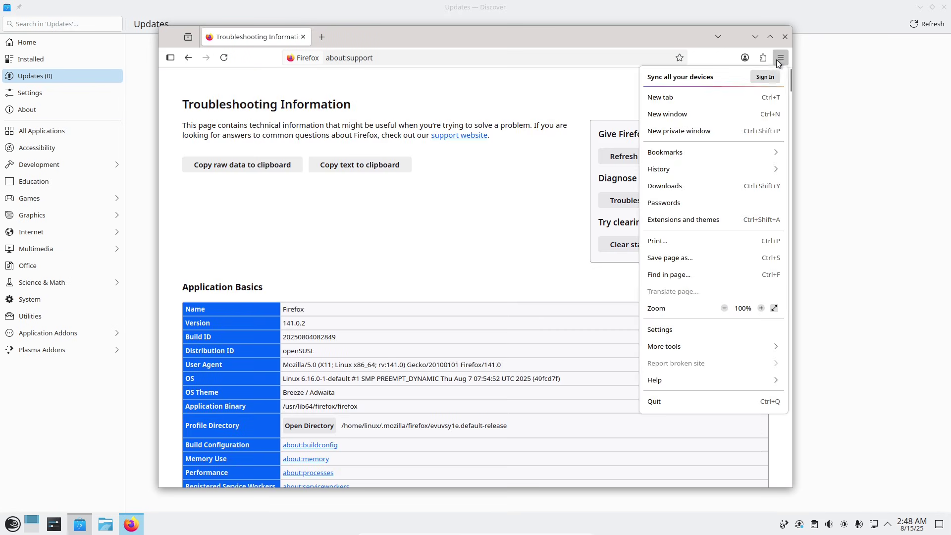
pyautogui.click(761, 308)
pyautogui.click(761, 308)
pyautogui.click(761, 308)
pyautogui.click(761, 308)
pyautogui.click(442, 303)
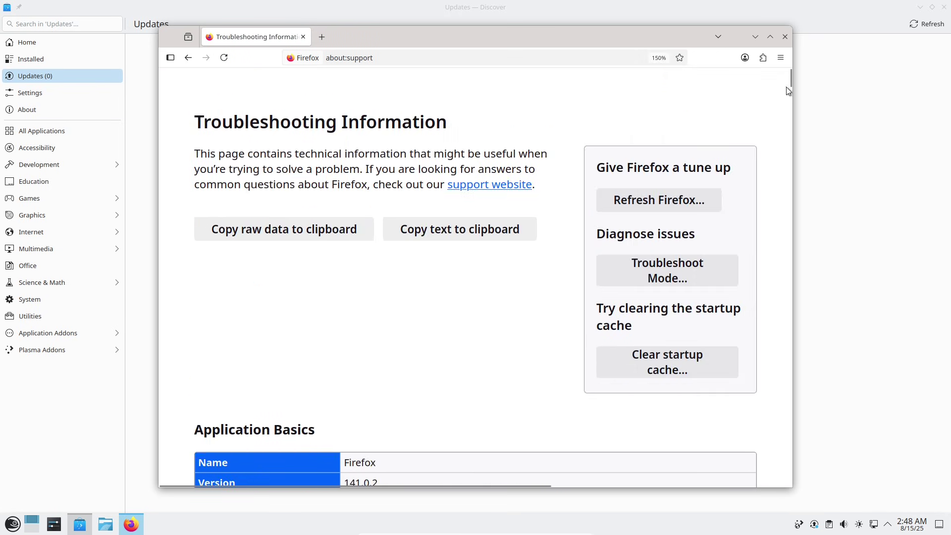
# Examine the OS, Build ID and graphics entries from Window Protocol to the GPU driver, and close the troubleshooting page.
pyautogui.scroll(-6, 442, 297)
pyautogui.moveTo(444, 228); pyautogui.dragTo(353, 220)
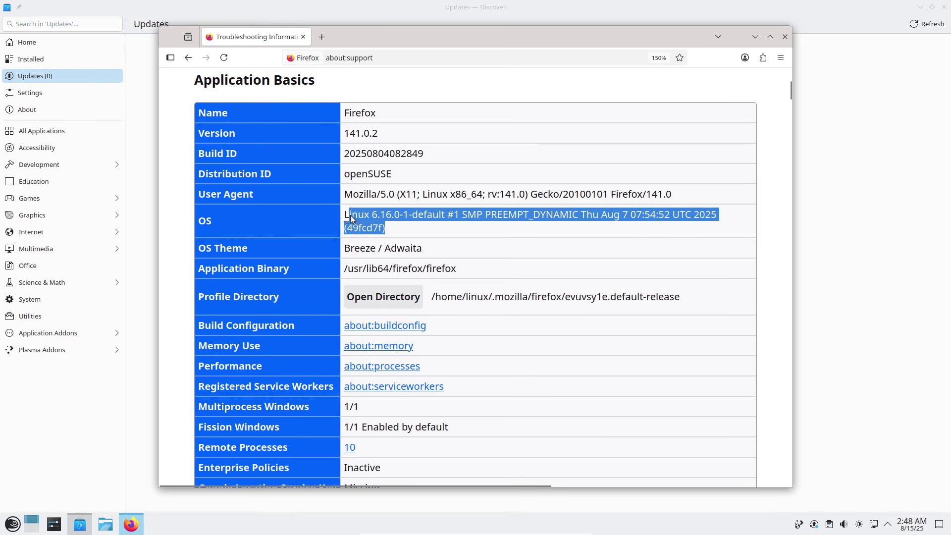
pyautogui.doubleClick(416, 154)
pyautogui.moveTo(787, 95); pyautogui.dragTo(785, 303)
pyautogui.moveTo(402, 132); pyautogui.dragTo(469, 406)
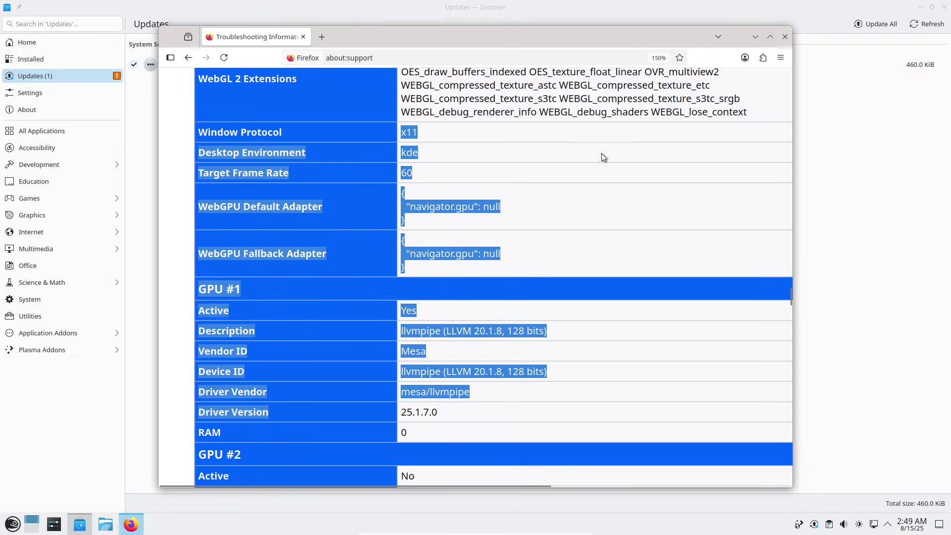
pyautogui.click(303, 37)
# Go to opensuse.org in Firefox and show the Tumbleweed description.
pyautogui.write('op')
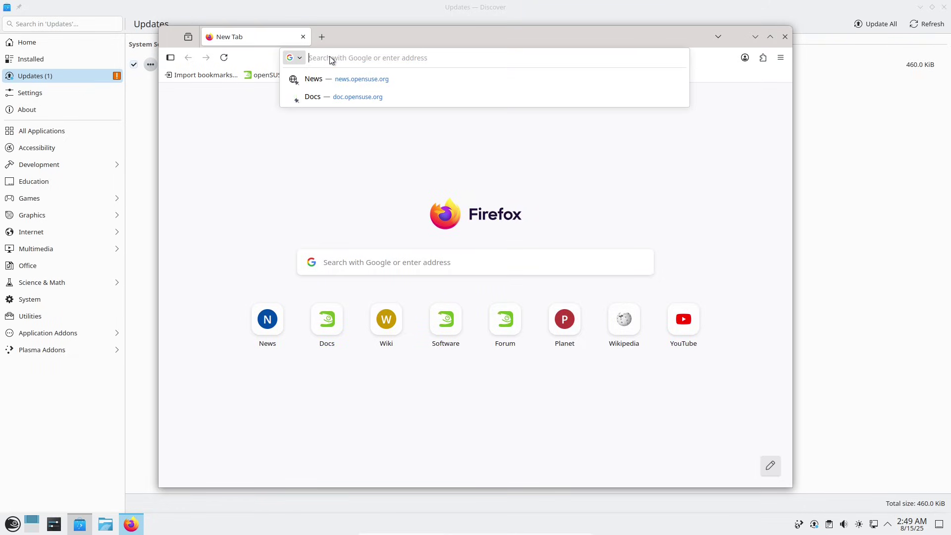
pyautogui.write('ensuse.org')
pyautogui.press('Return')
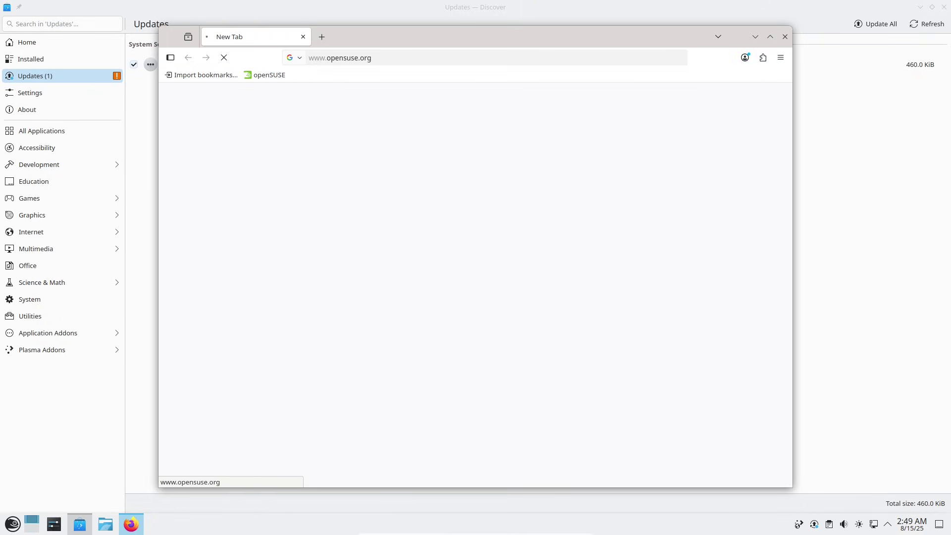
pyautogui.click(330, 56)
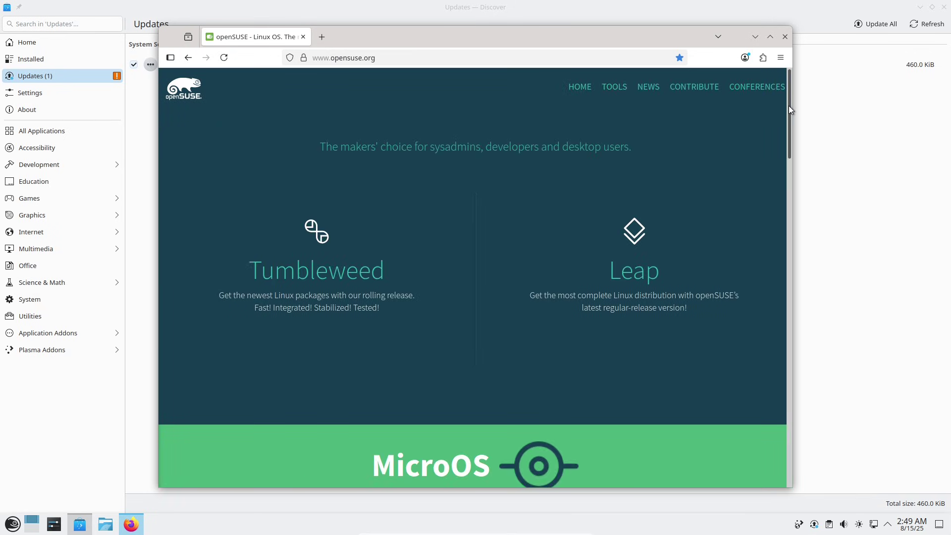
pyautogui.click(346, 271)
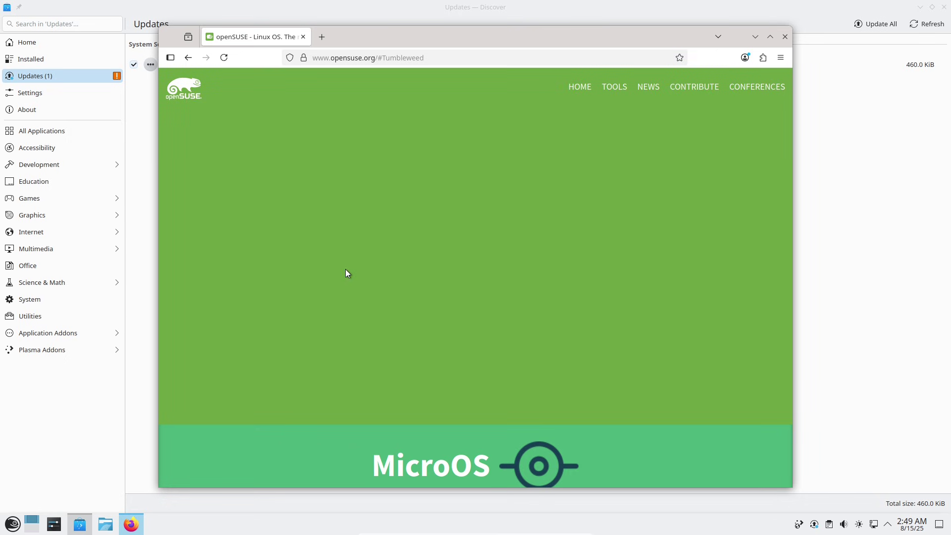
pyautogui.moveTo(784, 148); pyautogui.dragTo(789, 110)
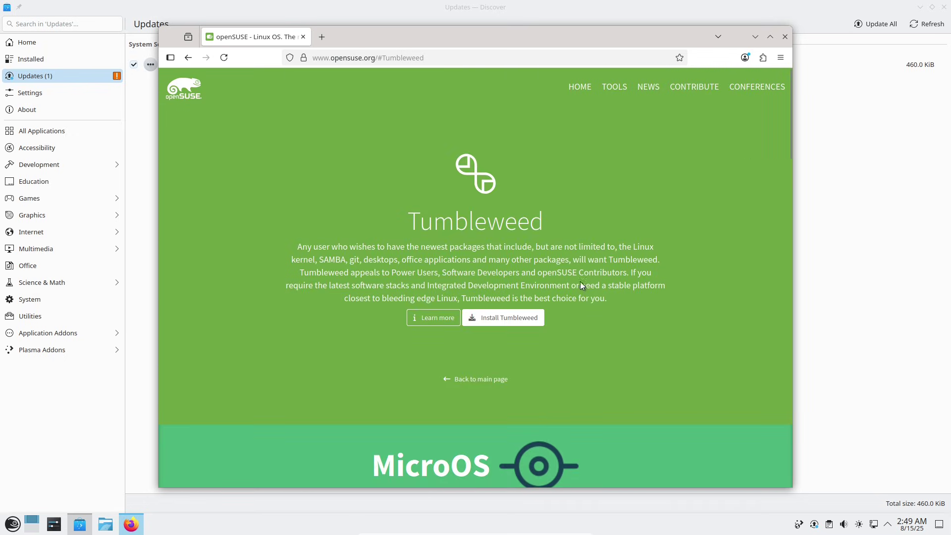
# Open the Tumbleweed install page in a maximized window, inspect the Alternative Downloads, and dismiss that list.
pyautogui.click(492, 317)
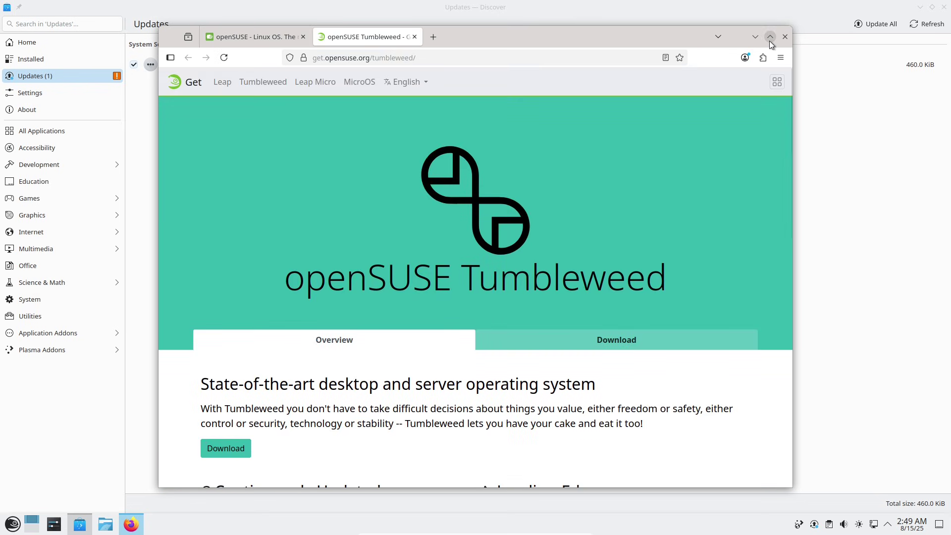
pyautogui.click(771, 38)
pyautogui.moveTo(945, 157); pyautogui.dragTo(946, 244)
pyautogui.click(607, 286)
pyautogui.click(536, 326)
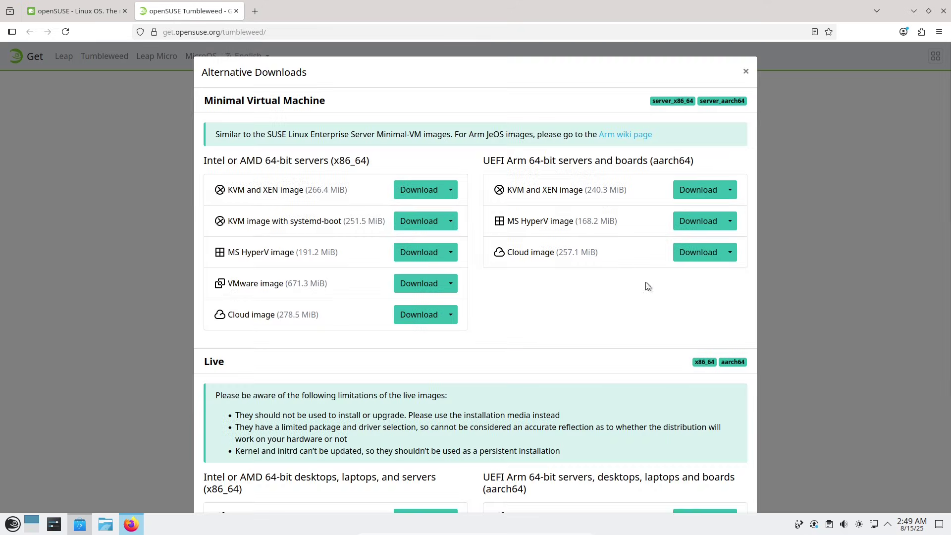
pyautogui.tripleClick(312, 101)
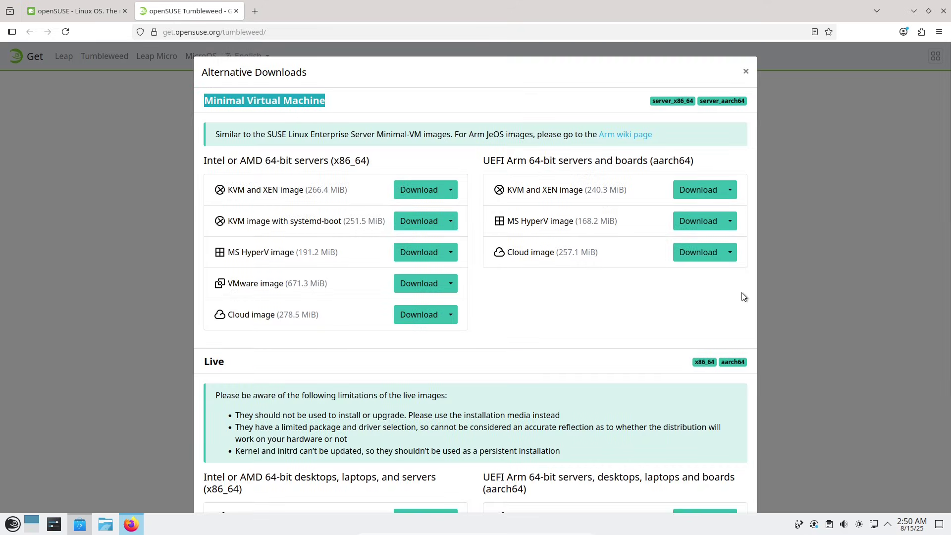
pyautogui.click(753, 309)
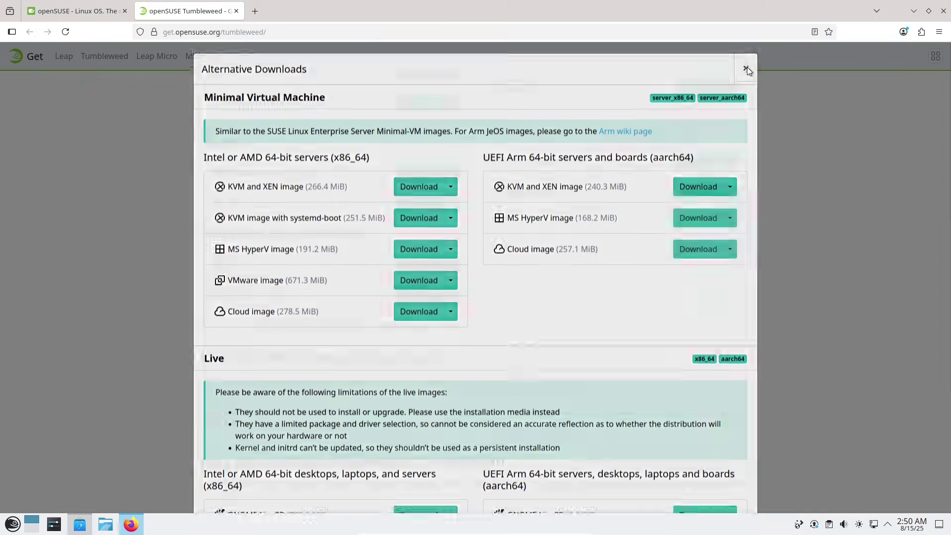
pyautogui.click(745, 70)
# Leave Firefox, view the details of the libopenh264-8 update in Discover, and close Discover.
pyautogui.click(79, 524)
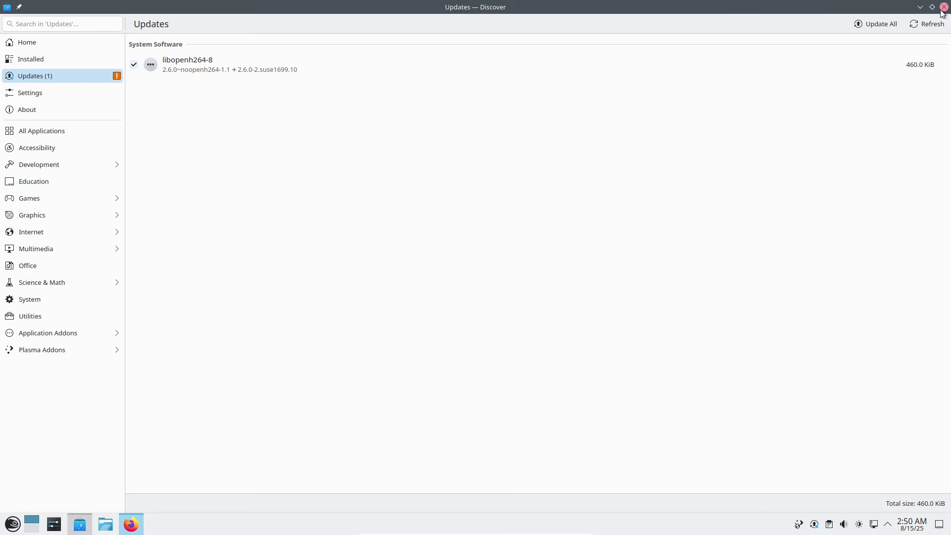
pyautogui.click(299, 70)
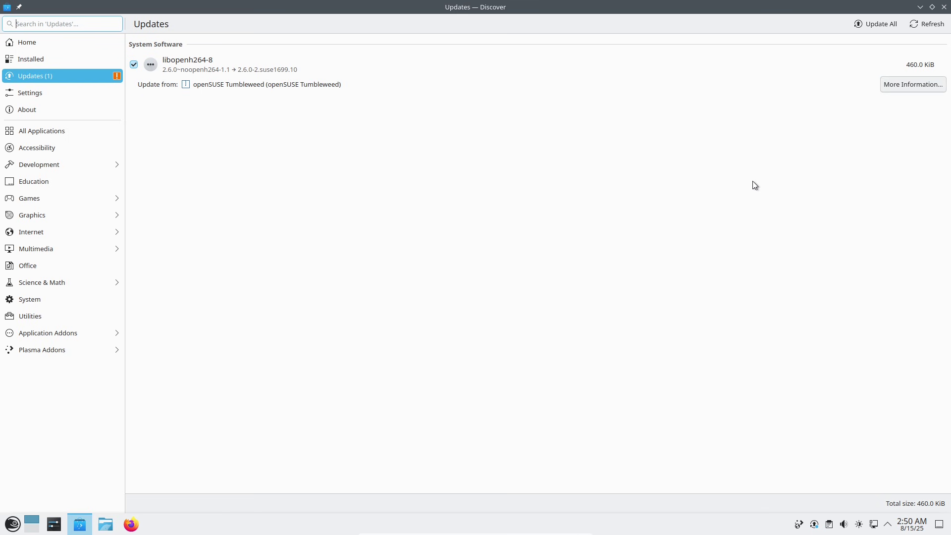
pyautogui.click(944, 6)
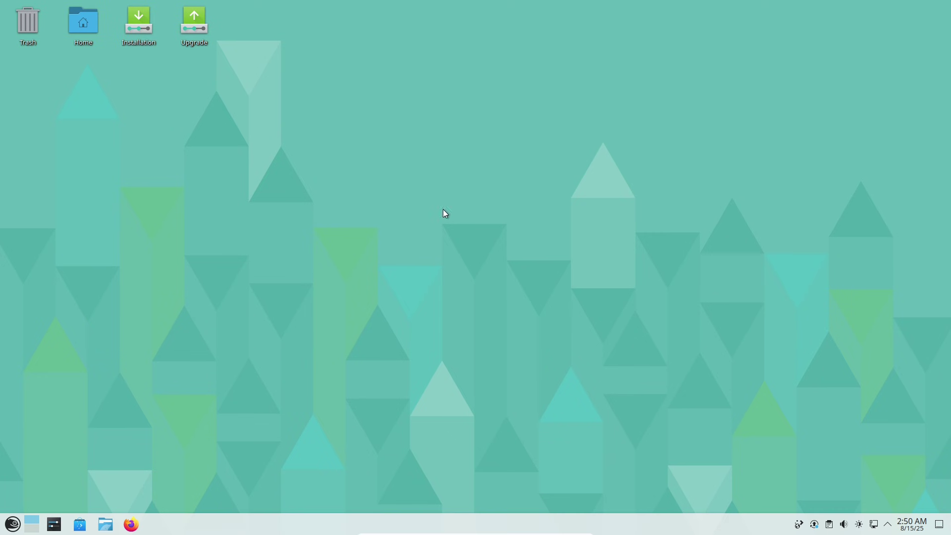
# Launch Htop from the System applications, enlarge its text to view the running processes, and close it.
pyautogui.click(12, 523)
pyautogui.moveTo(37, 432)
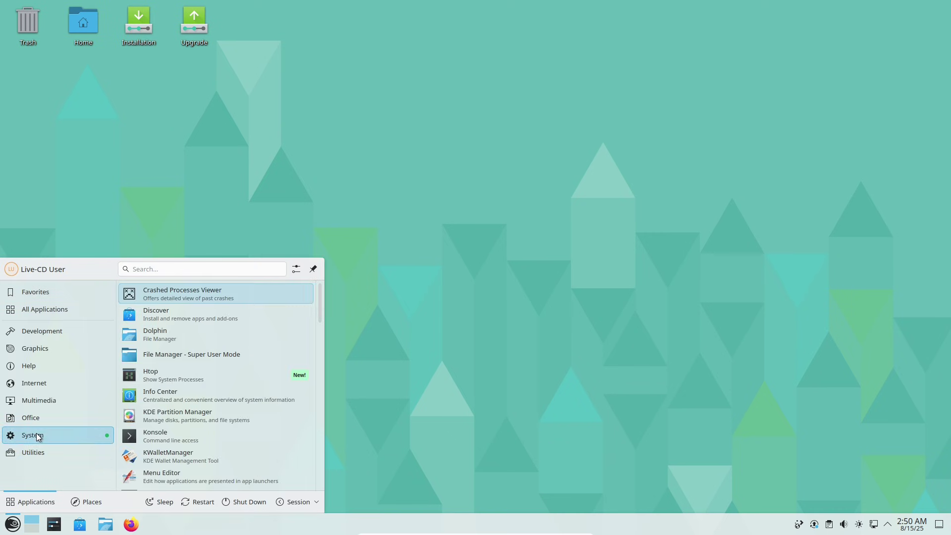
pyautogui.click(162, 377)
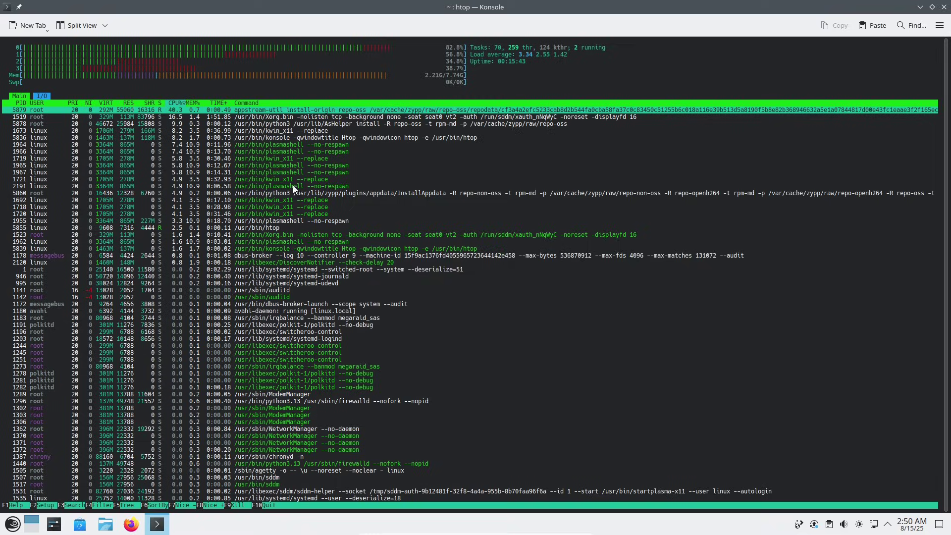
pyautogui.hotkey('ctrl', '+')
pyautogui.hotkey('ctrl', '+')
pyautogui.hotkey('ctrl', '+')
pyautogui.hotkey('ctrl', '+')
pyautogui.hotkey('ctrl', '+')
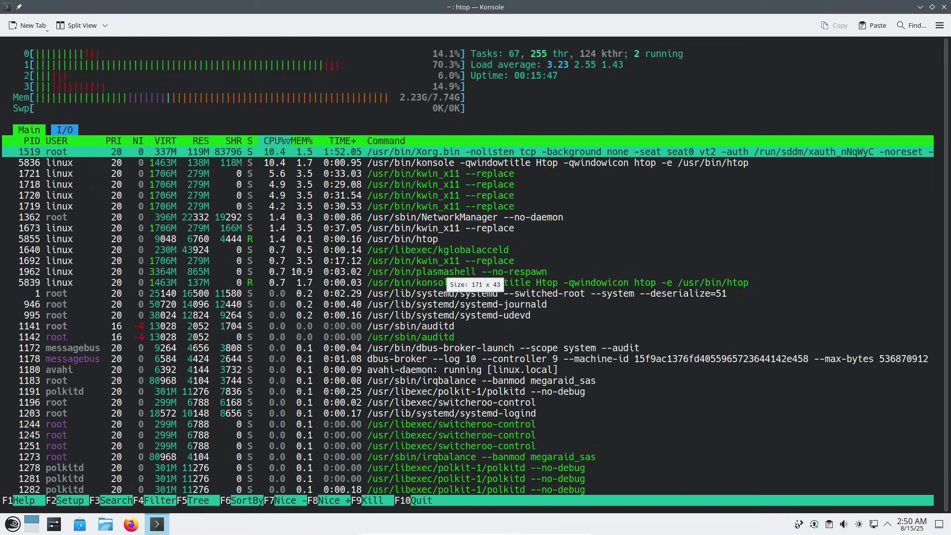
pyautogui.click(942, 8)
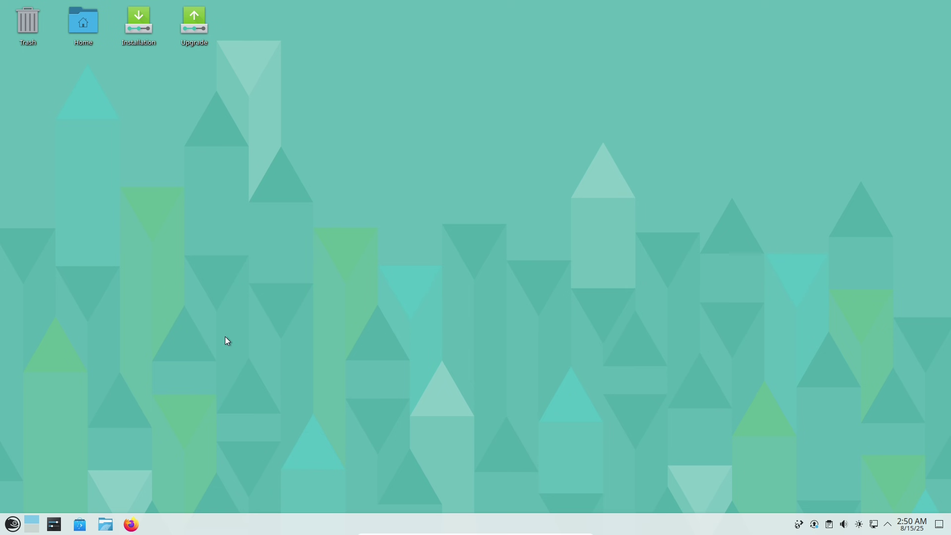
# Request a restart of the live system.
pyautogui.click(4, 529)
pyautogui.click(197, 502)
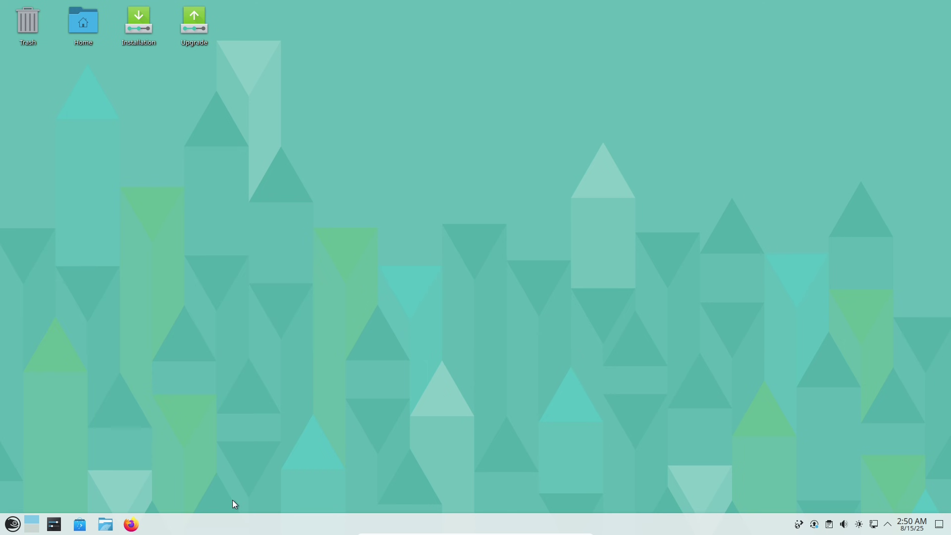